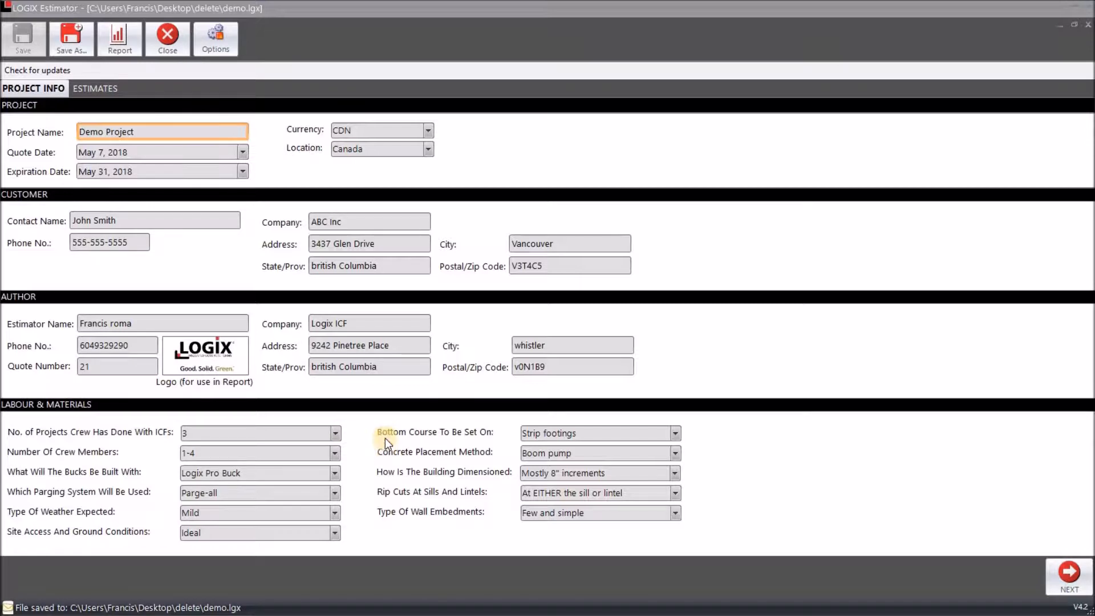
- Switch to the browser and open the full Logix Estimator download from the One Minute Estimator page of logixicf.com
key(alt+Tab)
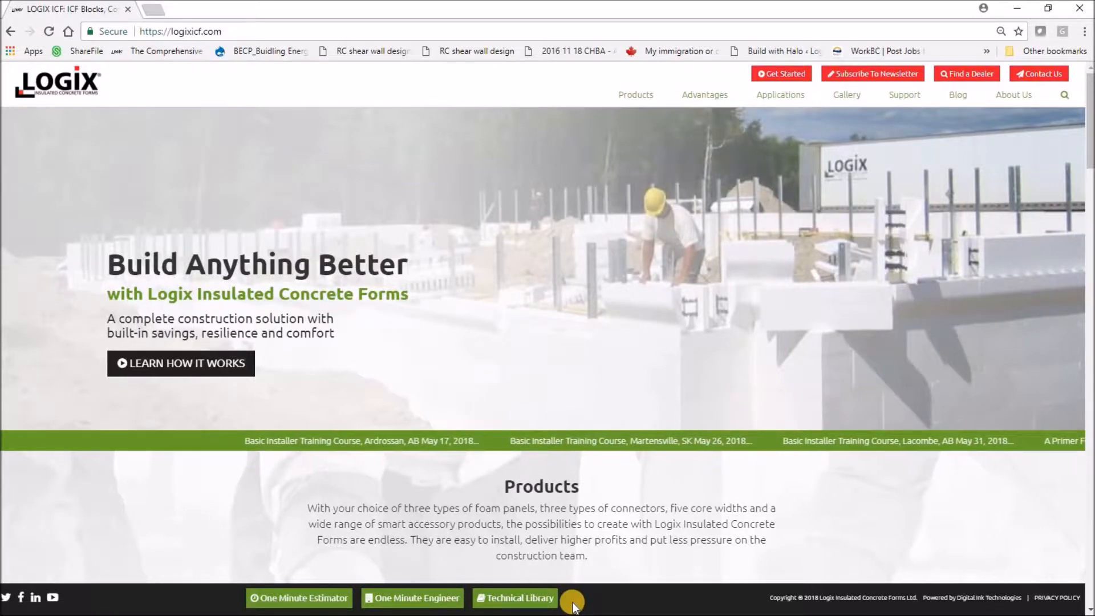
click(272, 600)
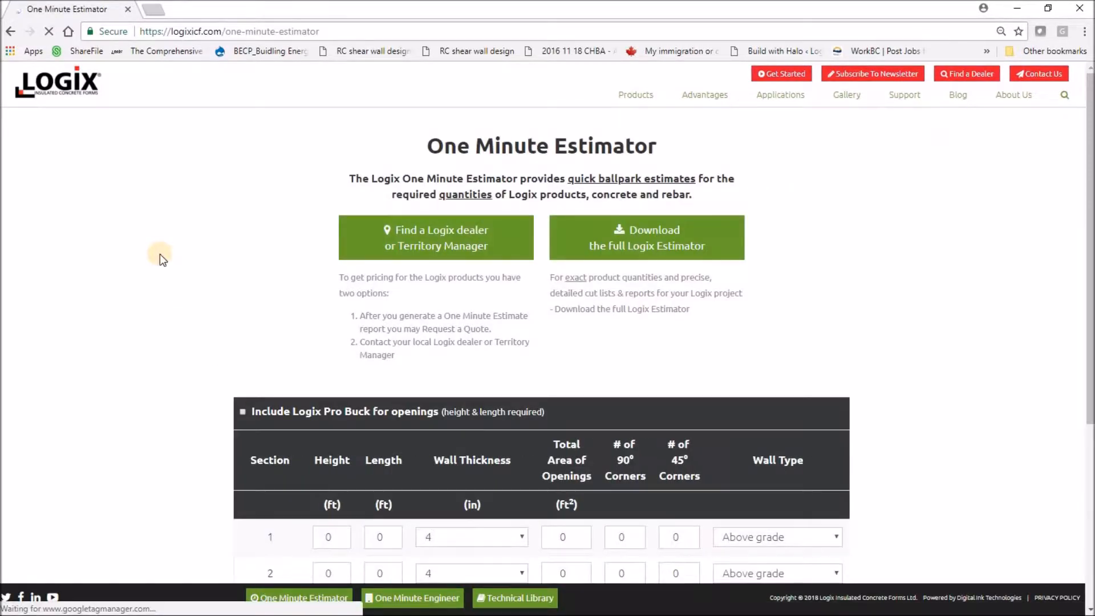
click(649, 255)
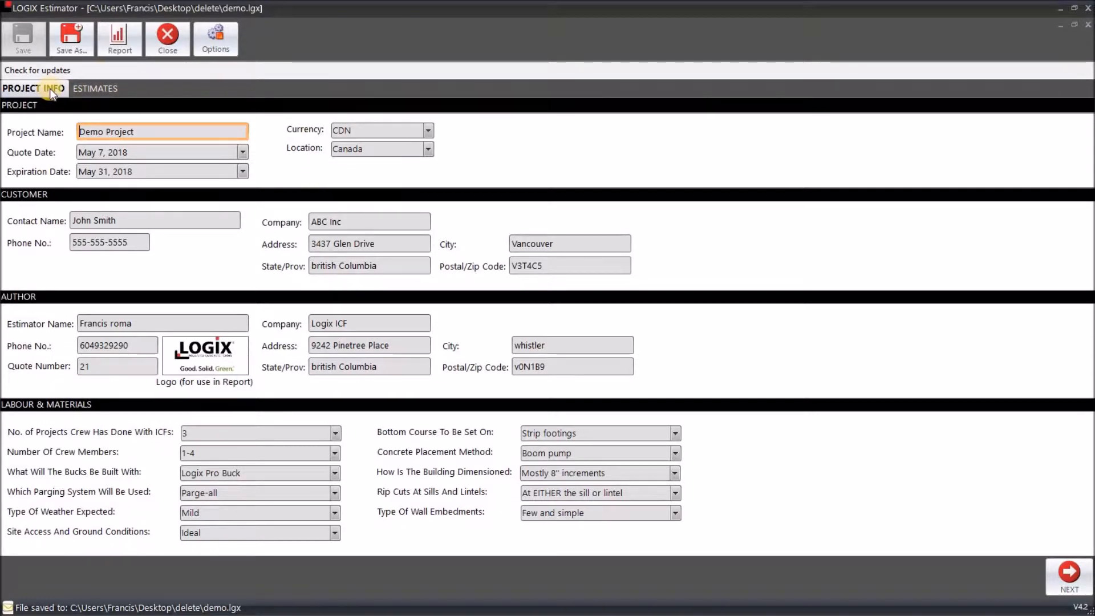
- Look at the Estimates sheet of the demo project and return to its project information
click(94, 88)
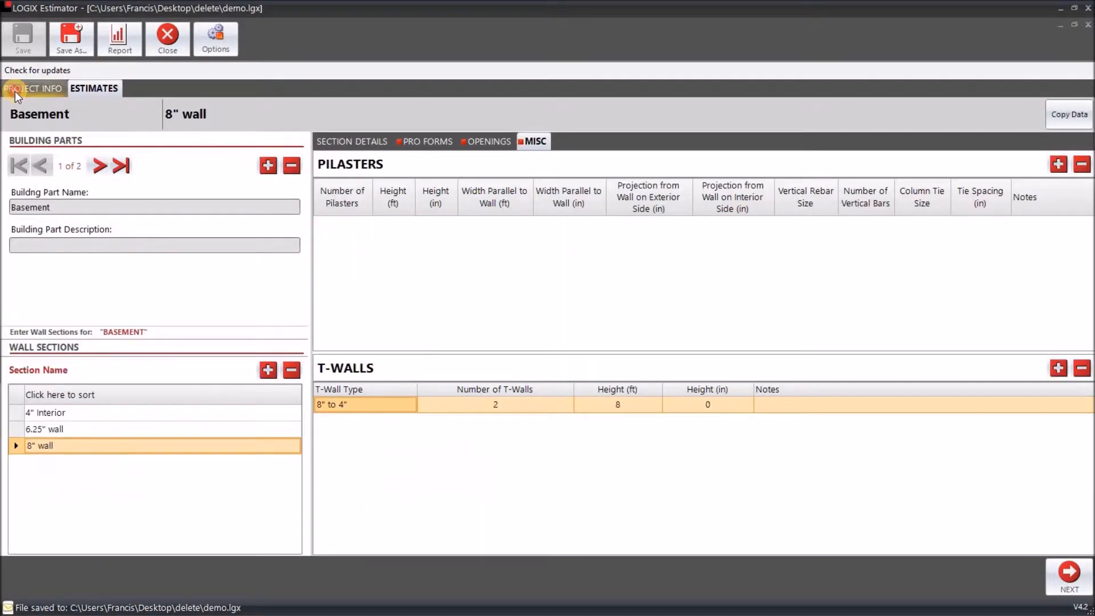
click(15, 91)
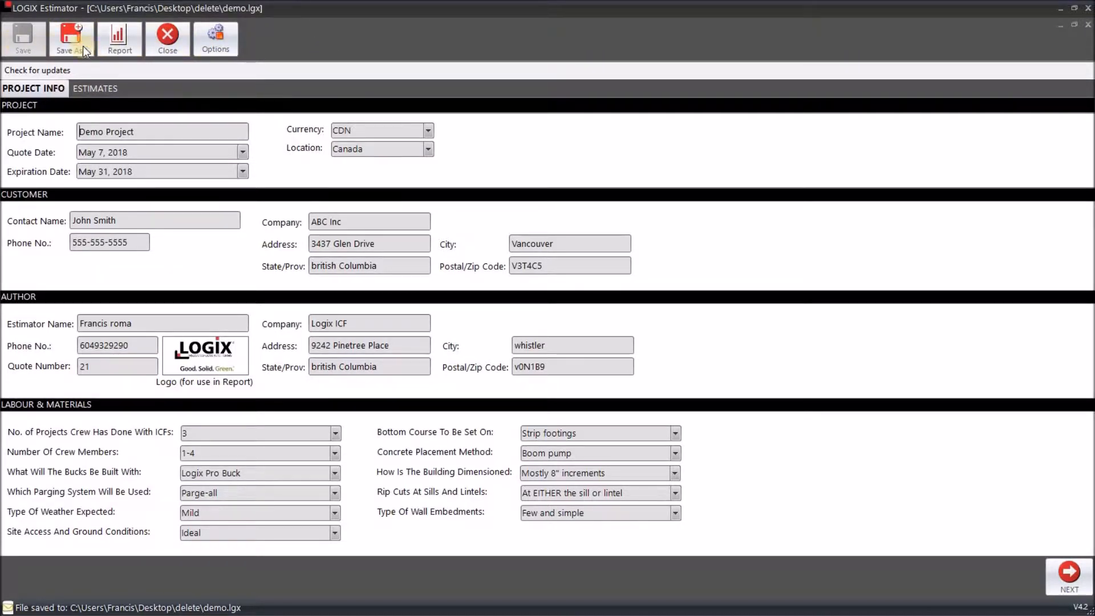
- Try the ICF forms contingency settings None, Area of openings and Percent of Standard form estimates, and leave the user options without saving
click(221, 55)
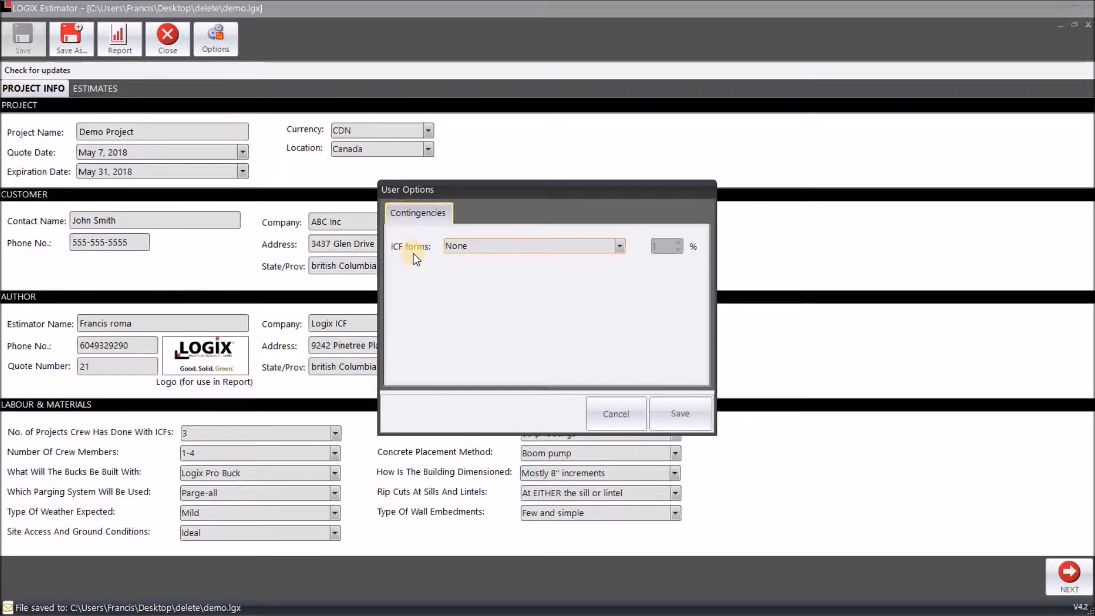
click(619, 246)
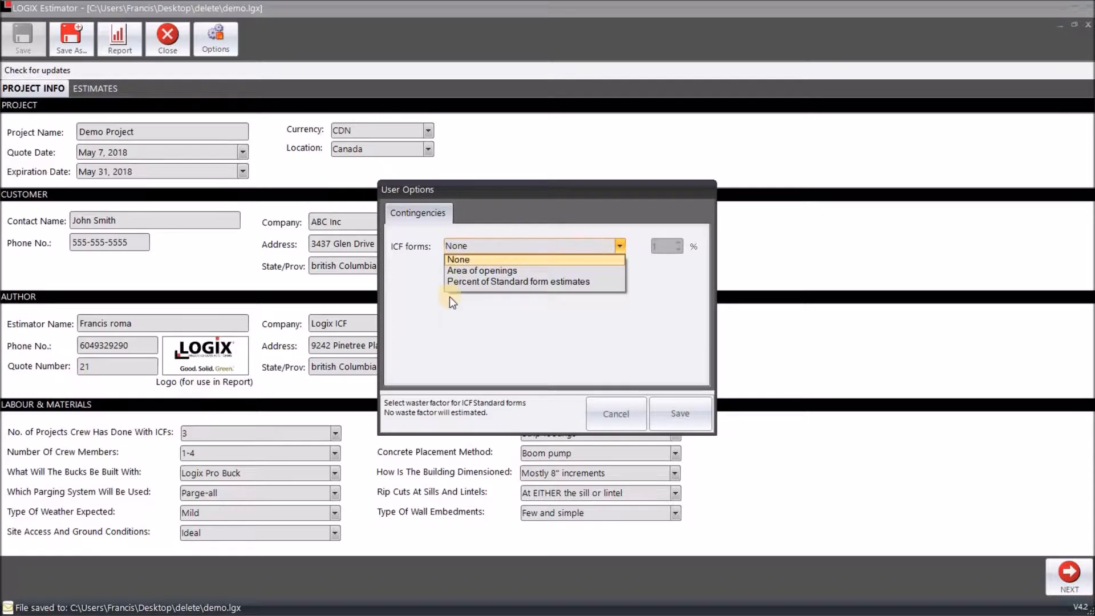
click(456, 257)
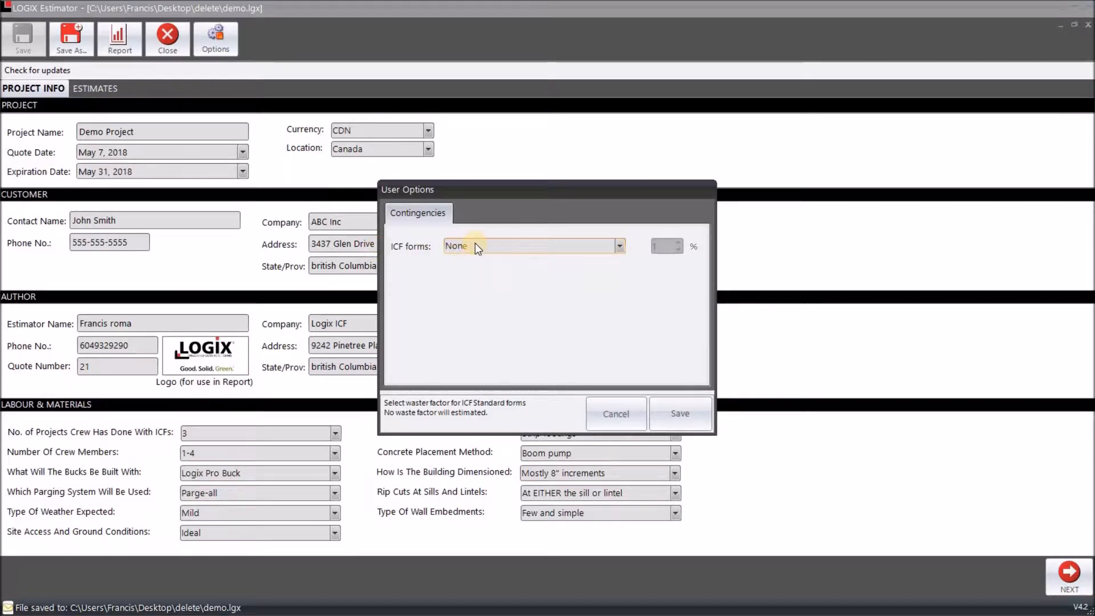
click(474, 244)
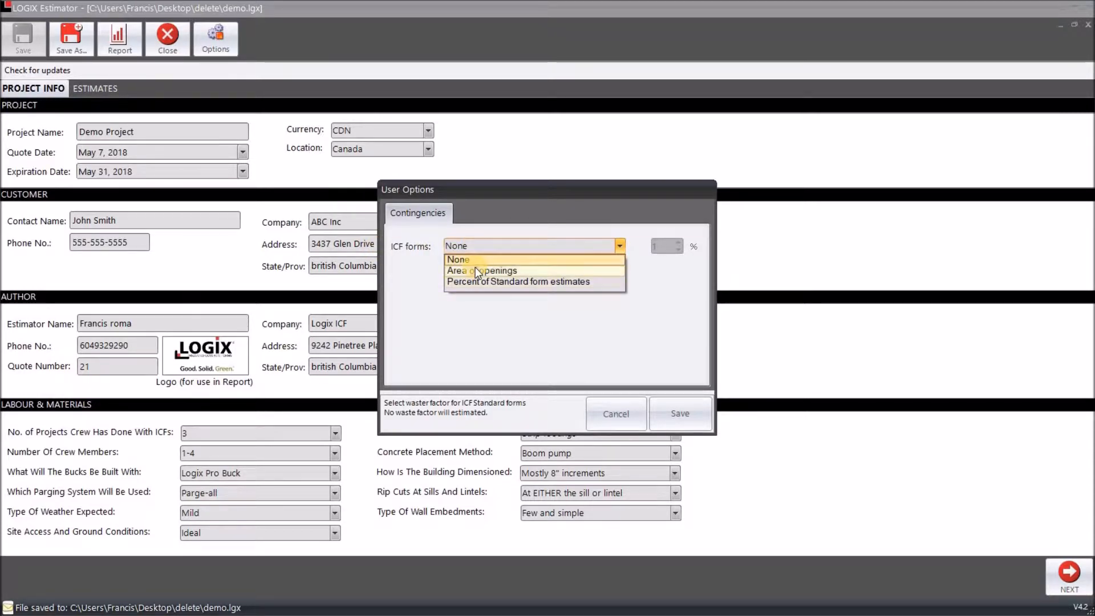
click(474, 269)
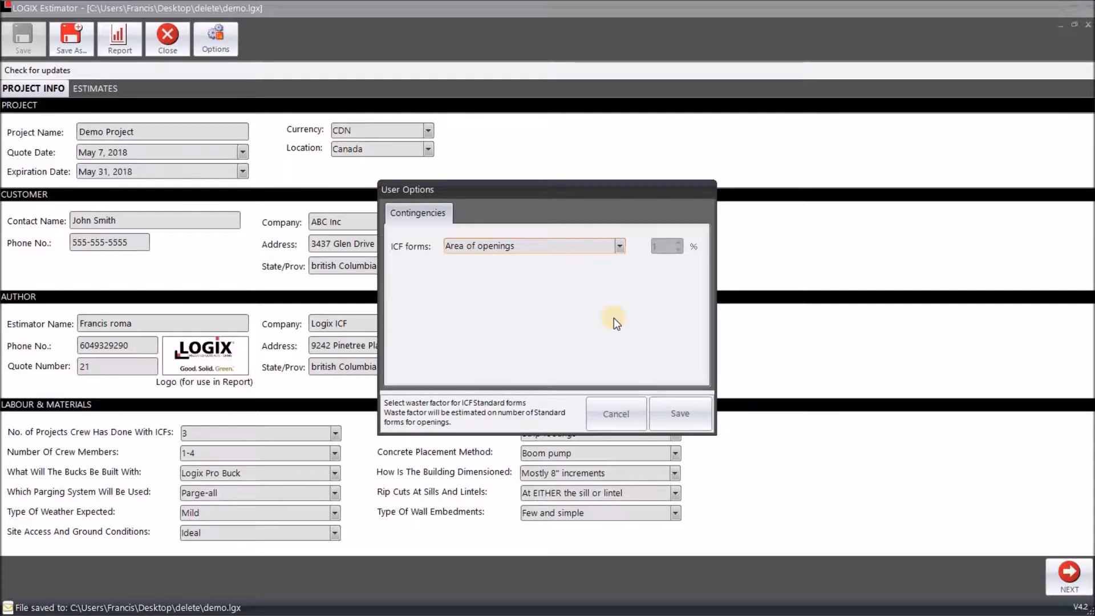
click(616, 247)
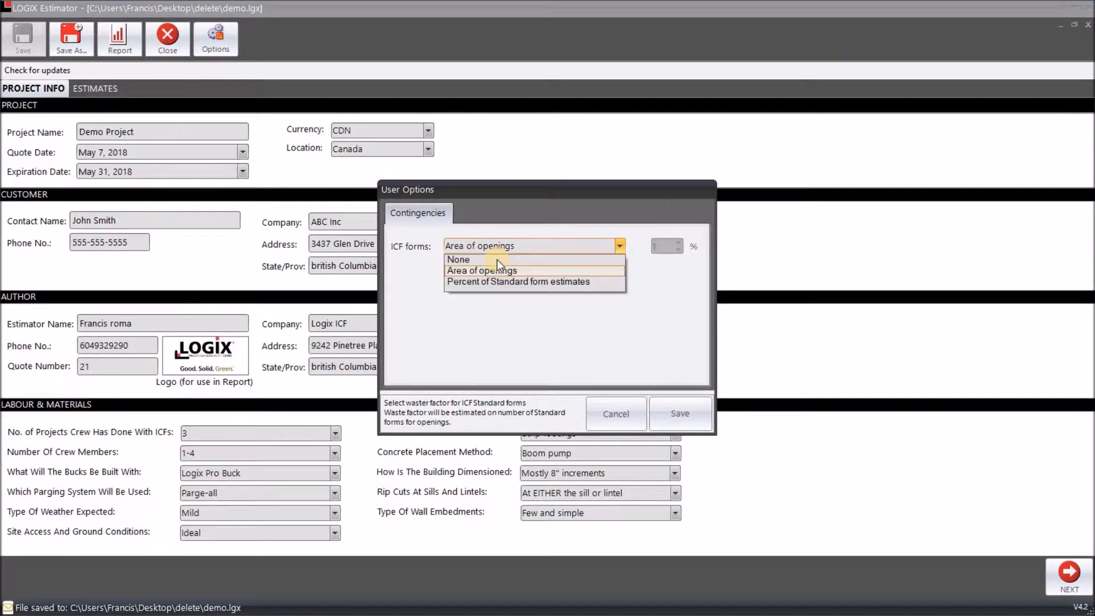
click(515, 286)
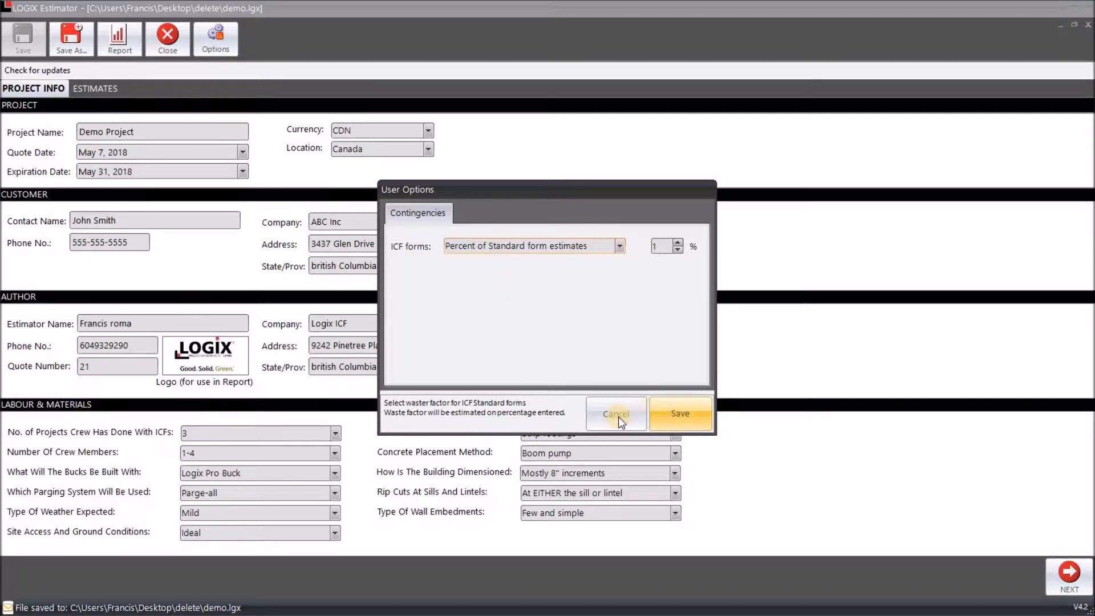
click(533, 250)
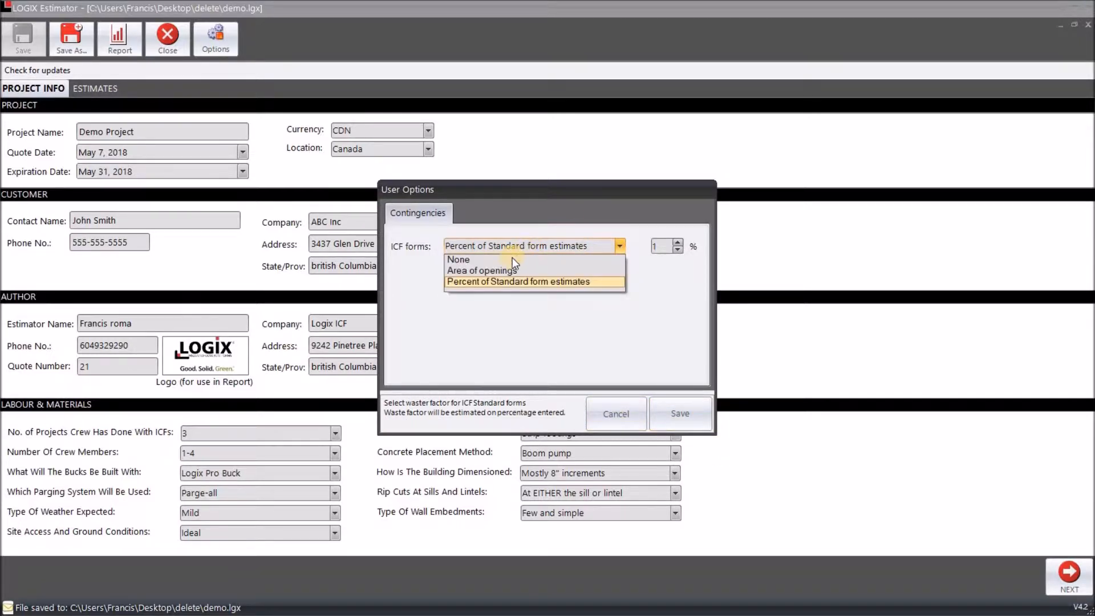
click(512, 260)
click(627, 412)
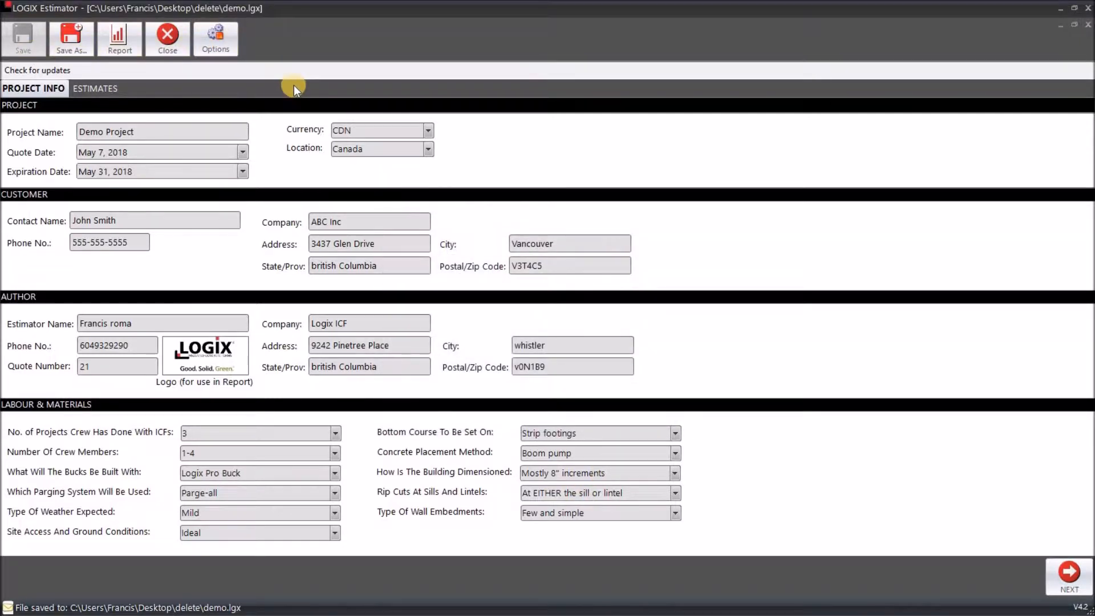
- Check for program updates, and look at the next sheet before returning to the project information
click(36, 74)
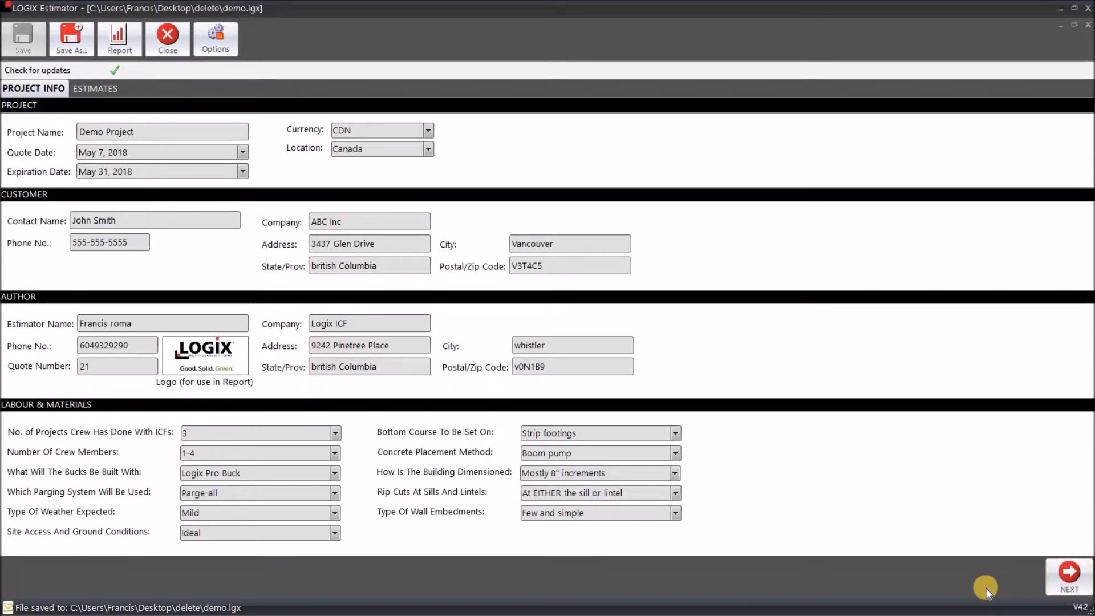
click(1068, 576)
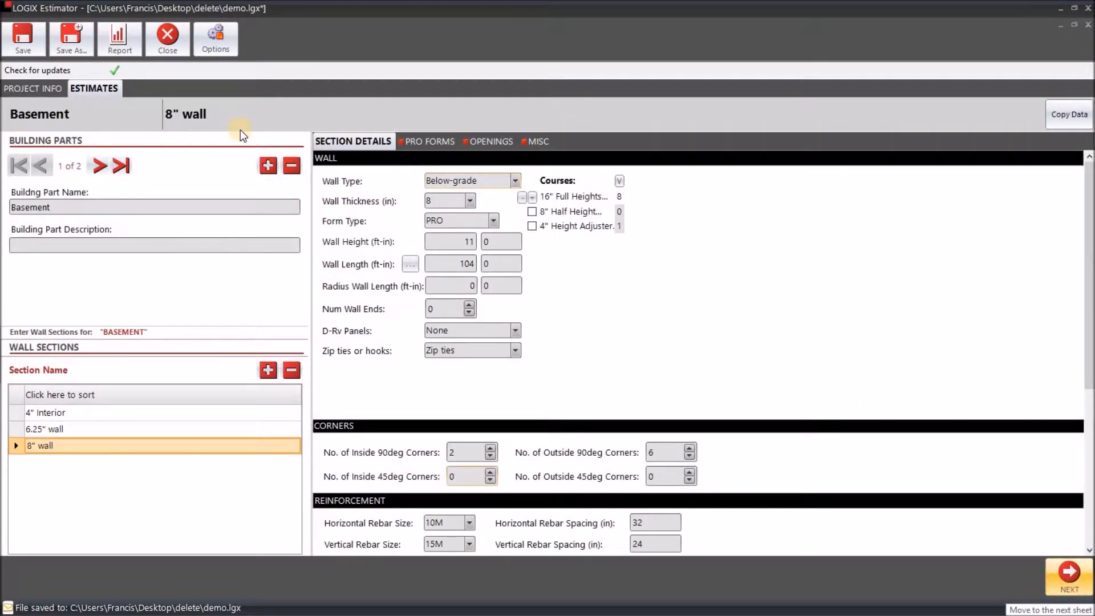
click(33, 88)
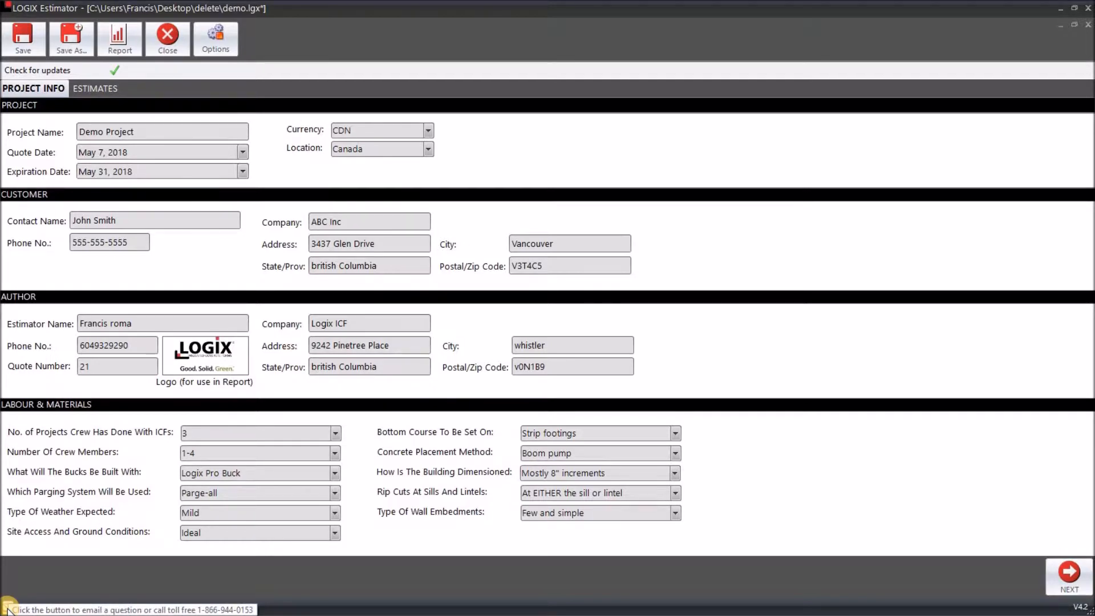
key(ctrl+s)
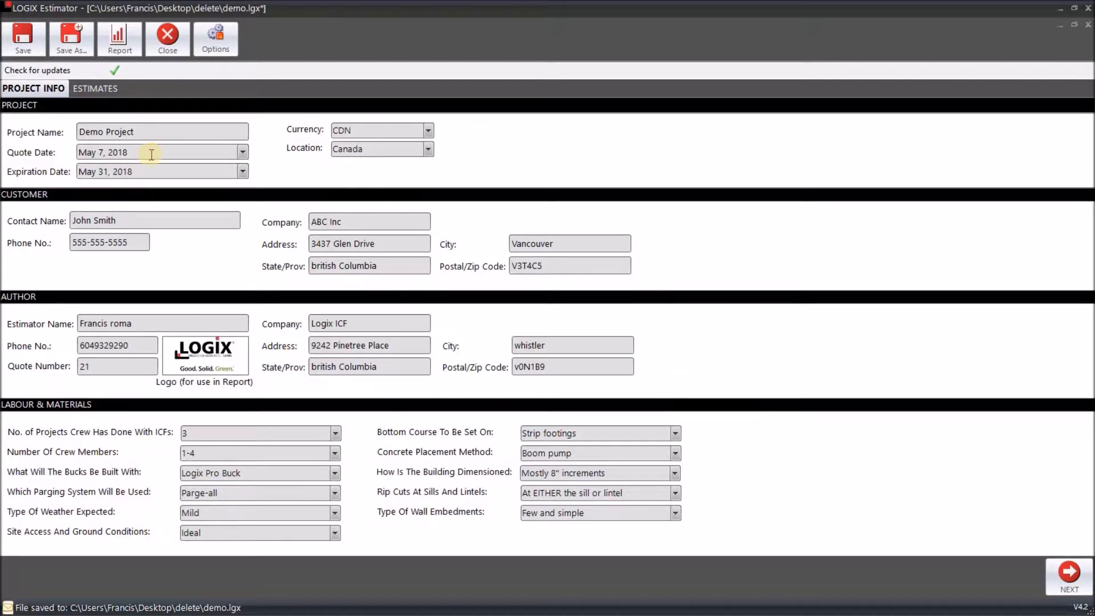
- Examine the Basement building part in the estimates, and the 2nd Floor and 1st Floor wall sections of Upper floors
click(91, 92)
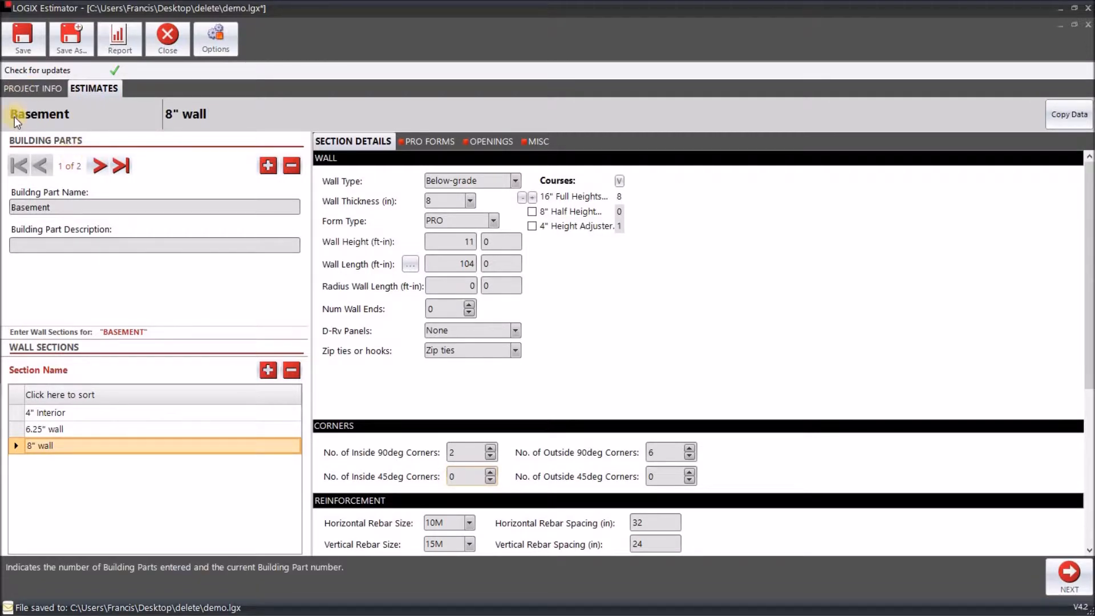
mouse_move(14, 116)
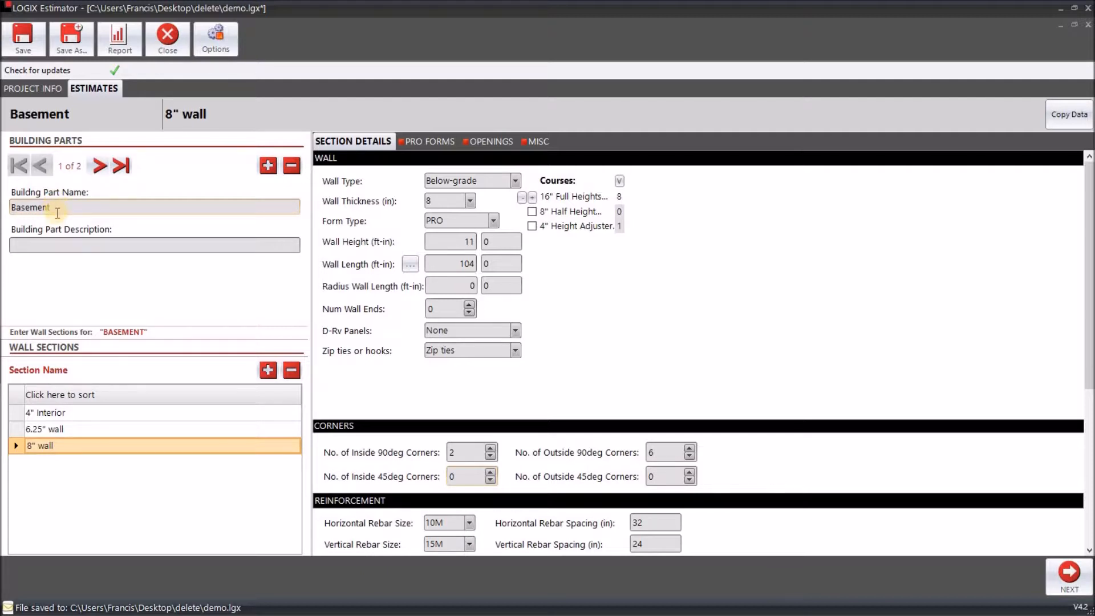
click(30, 208)
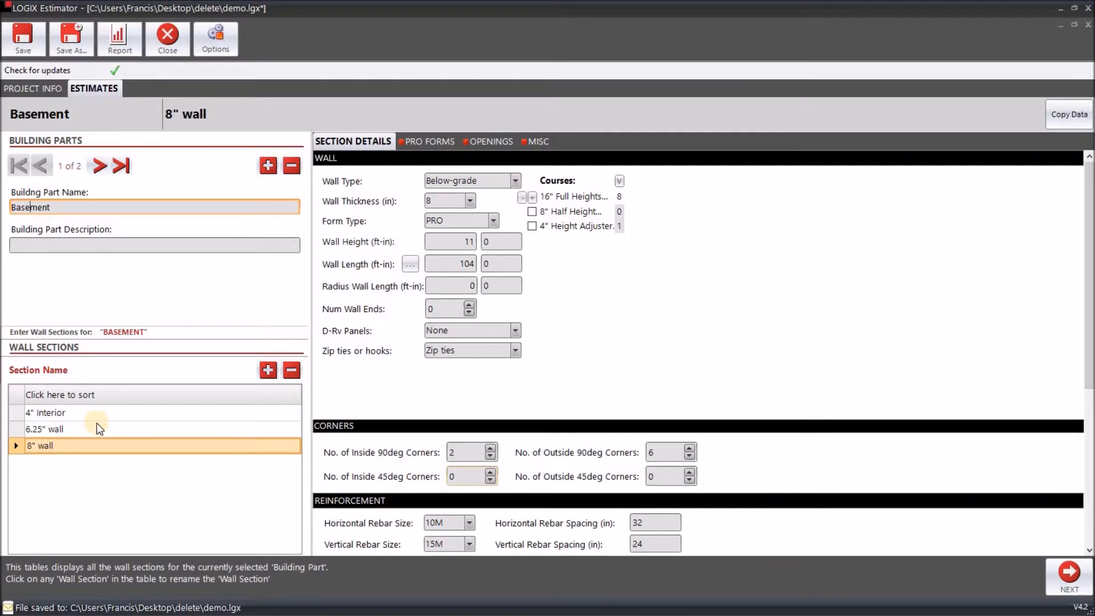
click(96, 171)
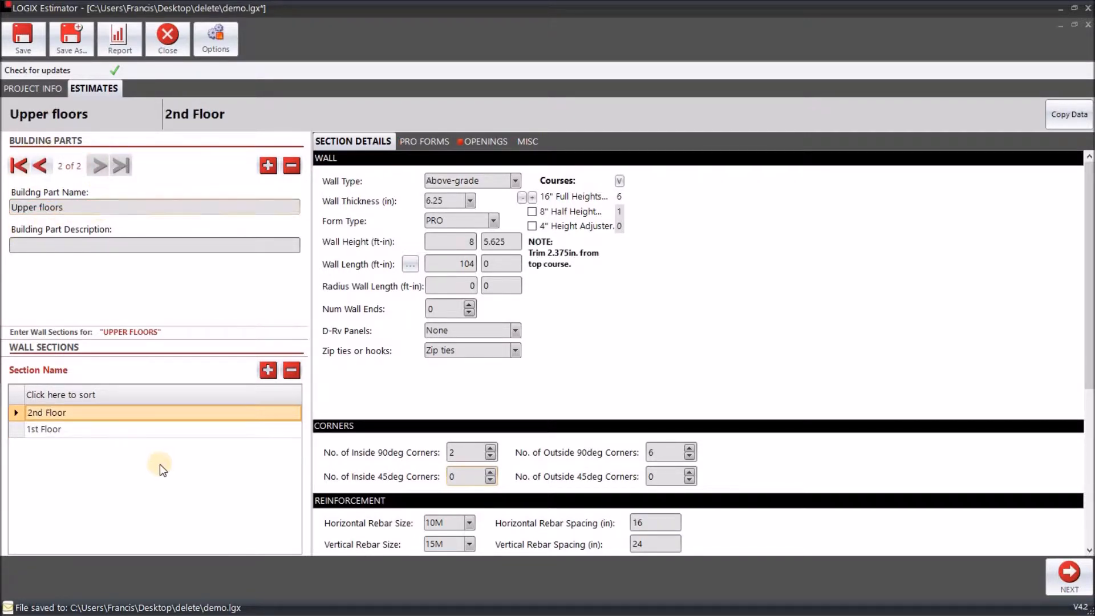
click(67, 431)
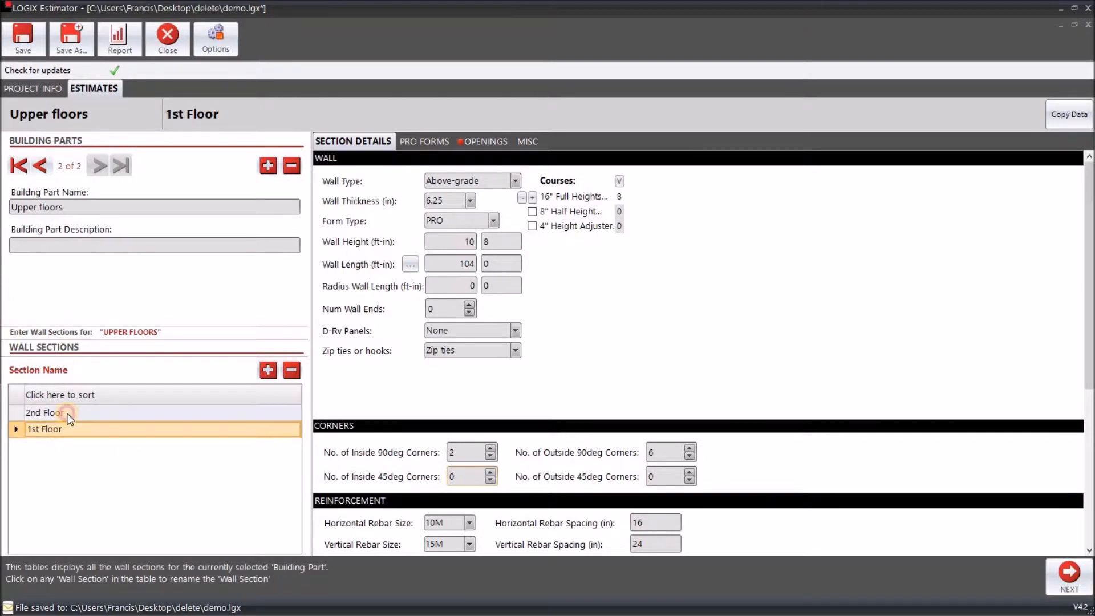
key(Up)
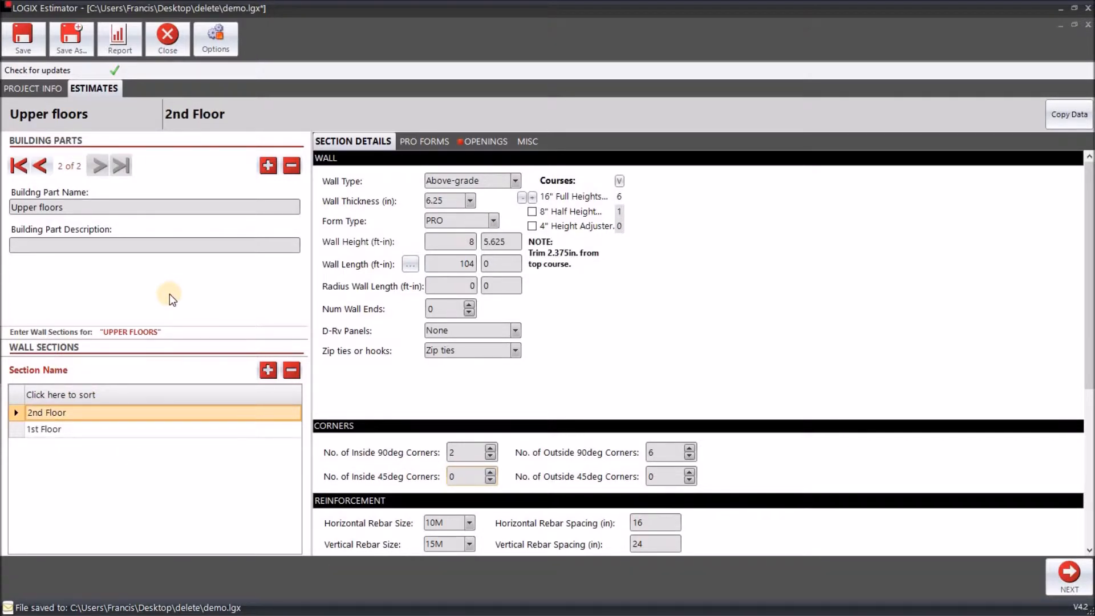
click(48, 428)
click(115, 70)
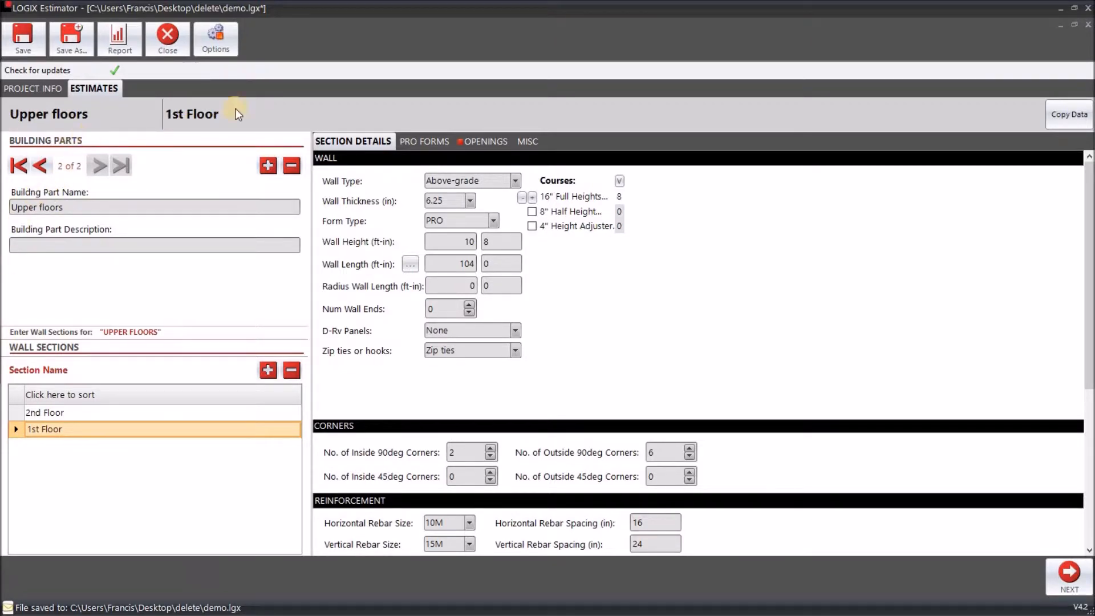
- Examine the 1st Floor section details, from wall, courses and corners through reinforcement, waterproofing and parging
mouse_move(217, 124)
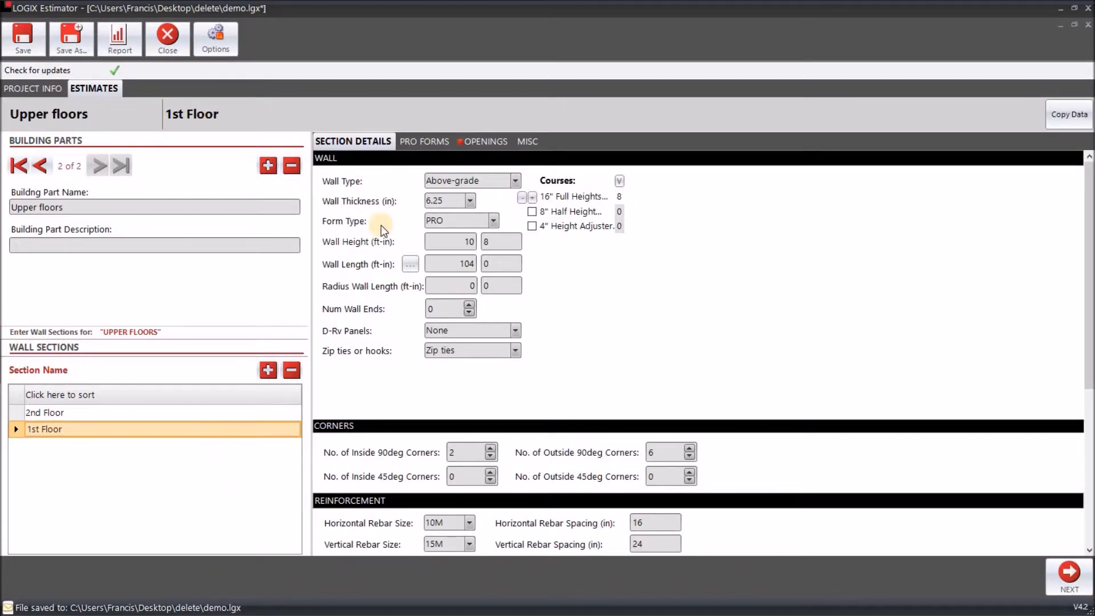
mouse_move(383, 175)
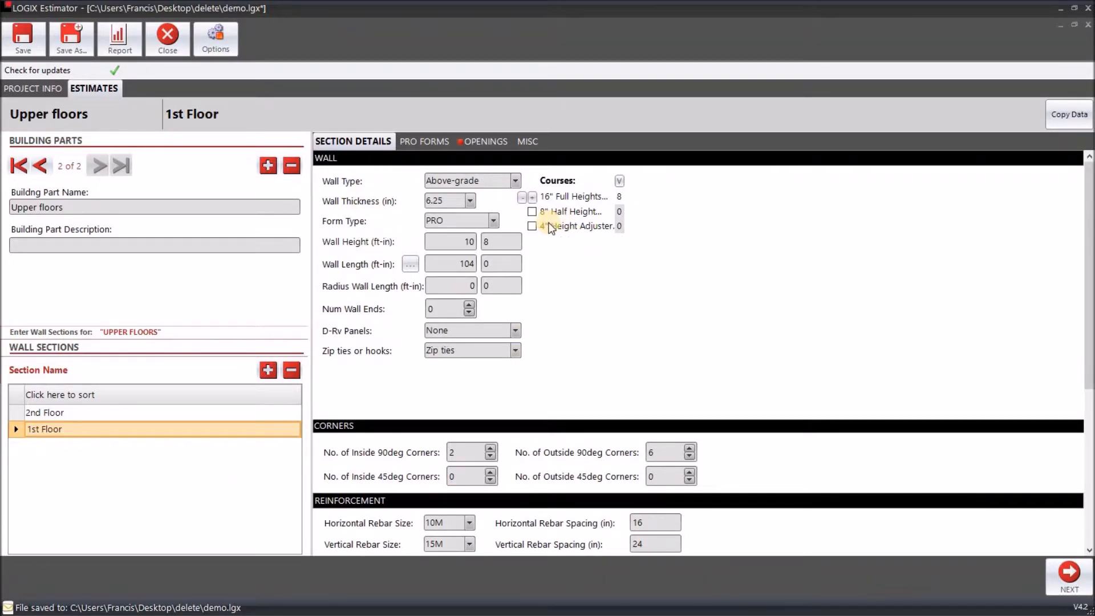
mouse_move(594, 407)
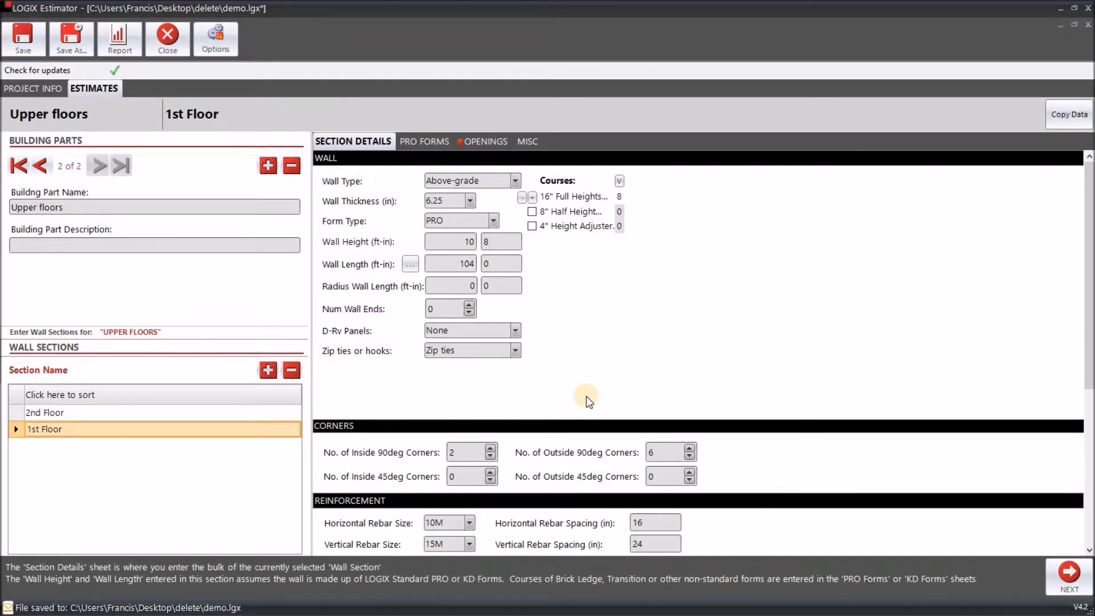
scroll(533, 435, down, 5)
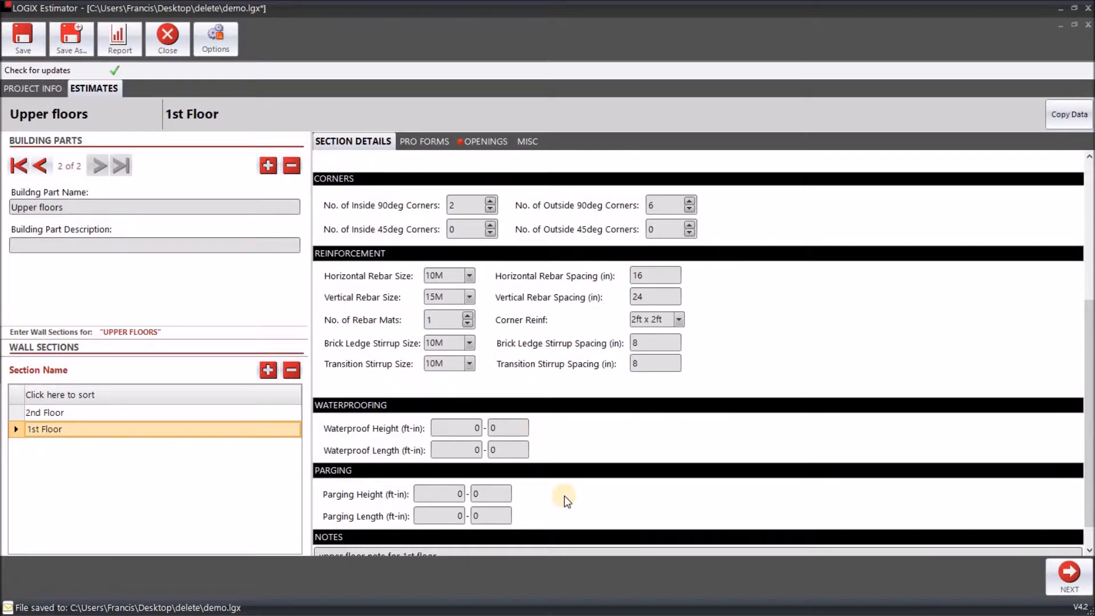
scroll(566, 501, down, 1)
scroll(563, 495, up, 10)
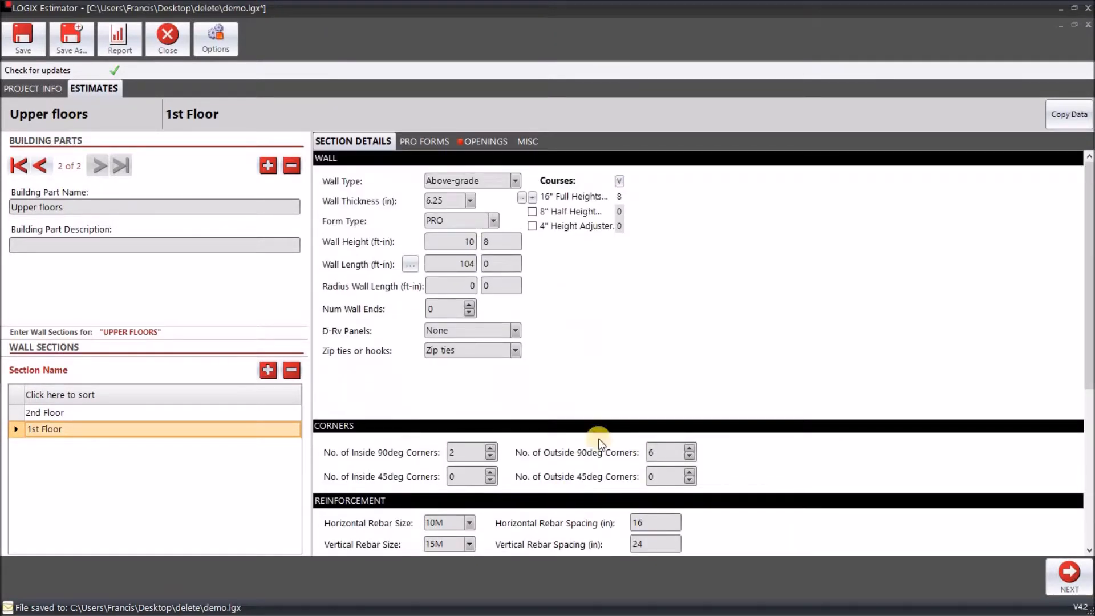
- Examine the Pro Forms, openings and miscellaneous entries of the Basement's 8" wall section
click(420, 142)
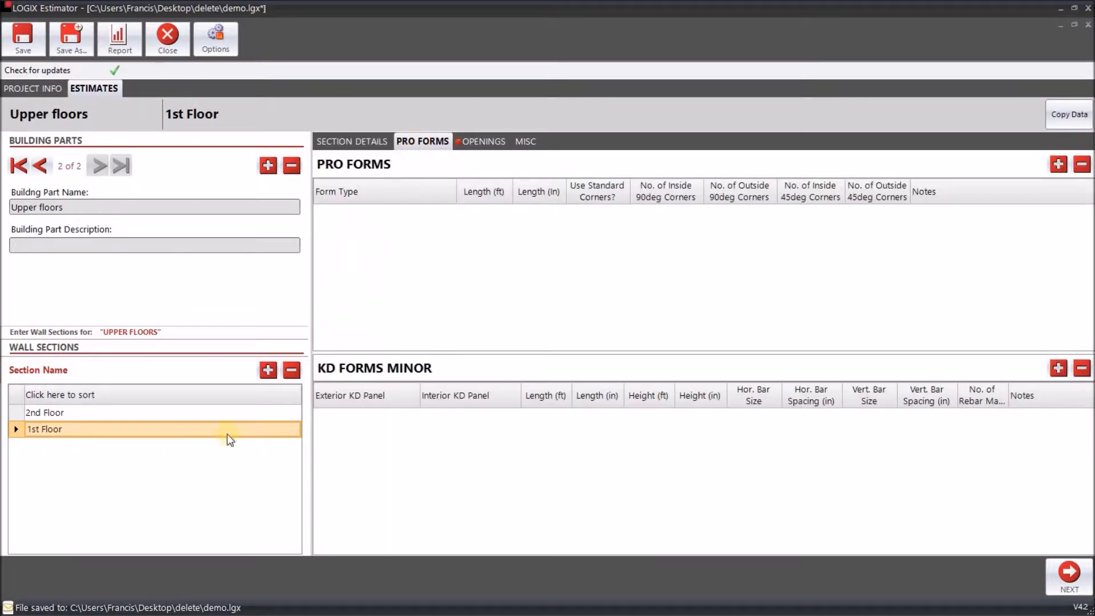
click(40, 166)
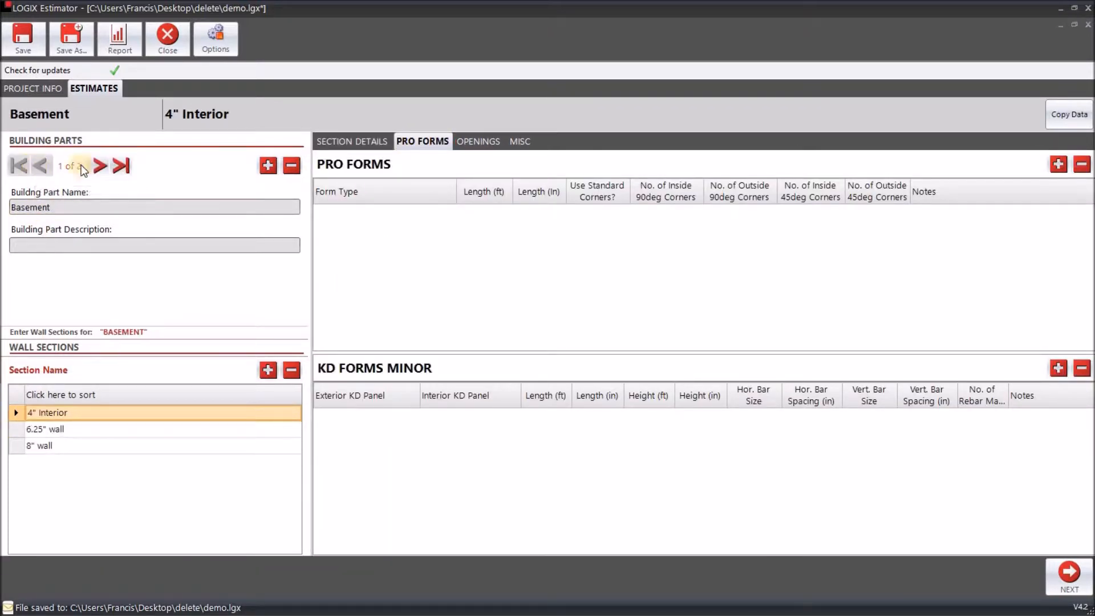
click(78, 427)
click(72, 450)
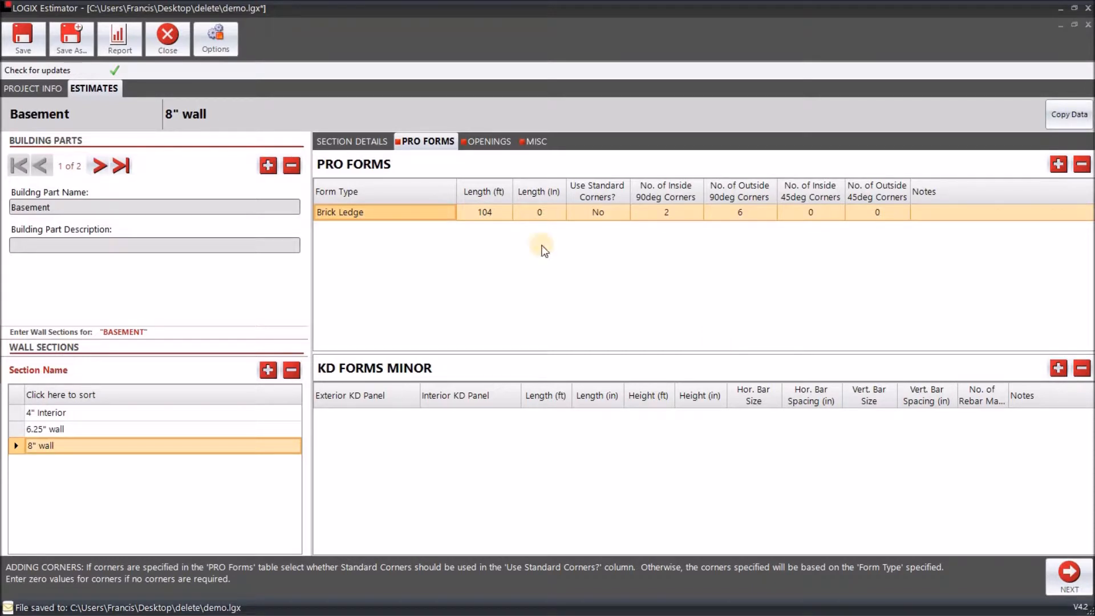
click(494, 140)
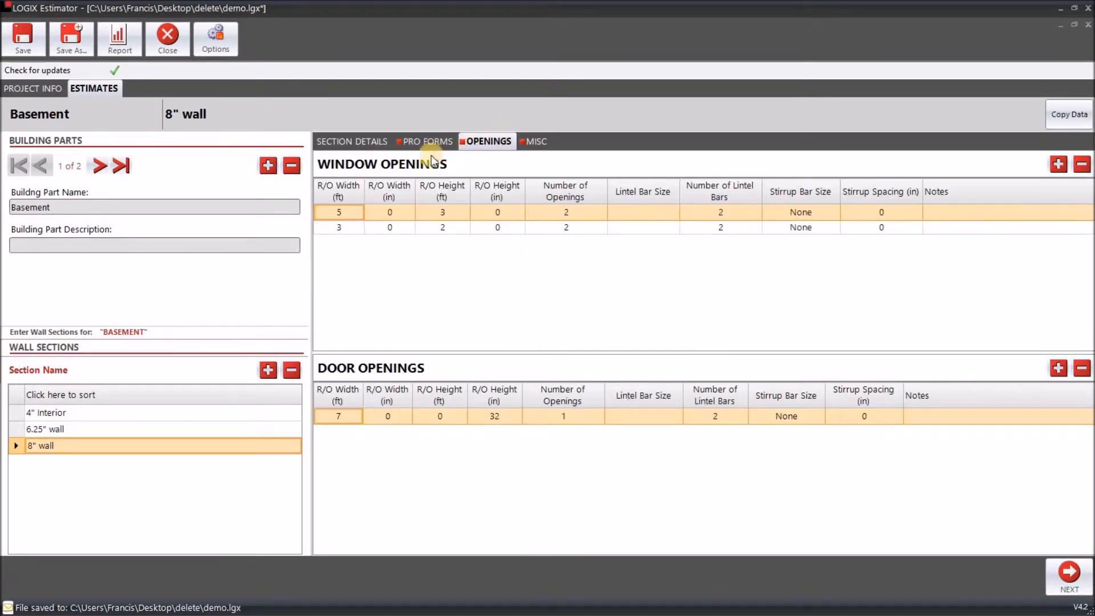
click(534, 140)
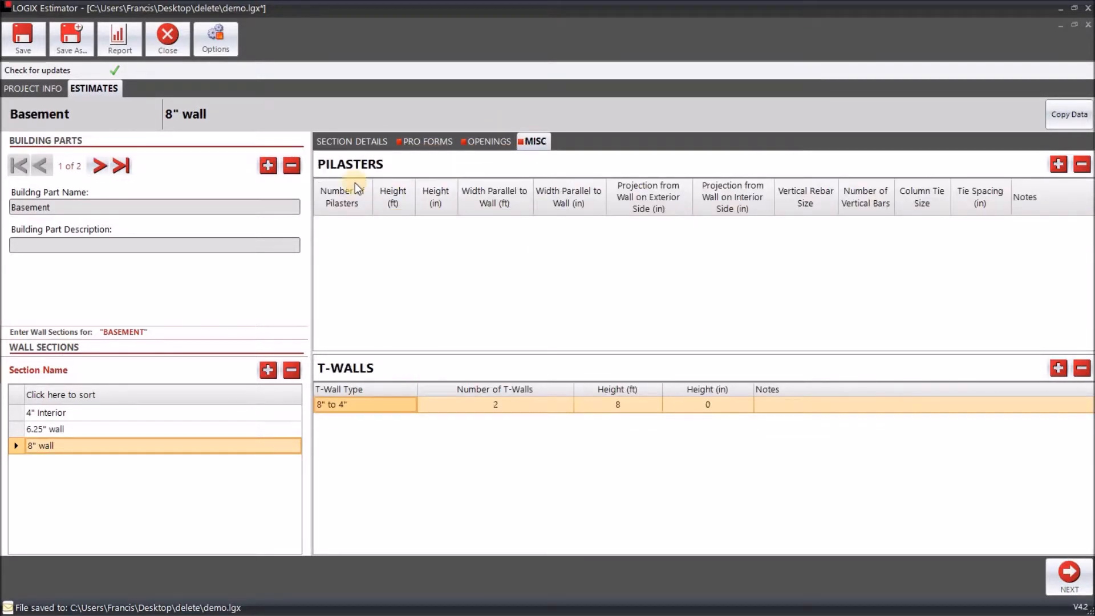
- Examine the pilasters and T-walls entries, and cycle through the 8" wall's sheets until the section details are shown again
click(368, 340)
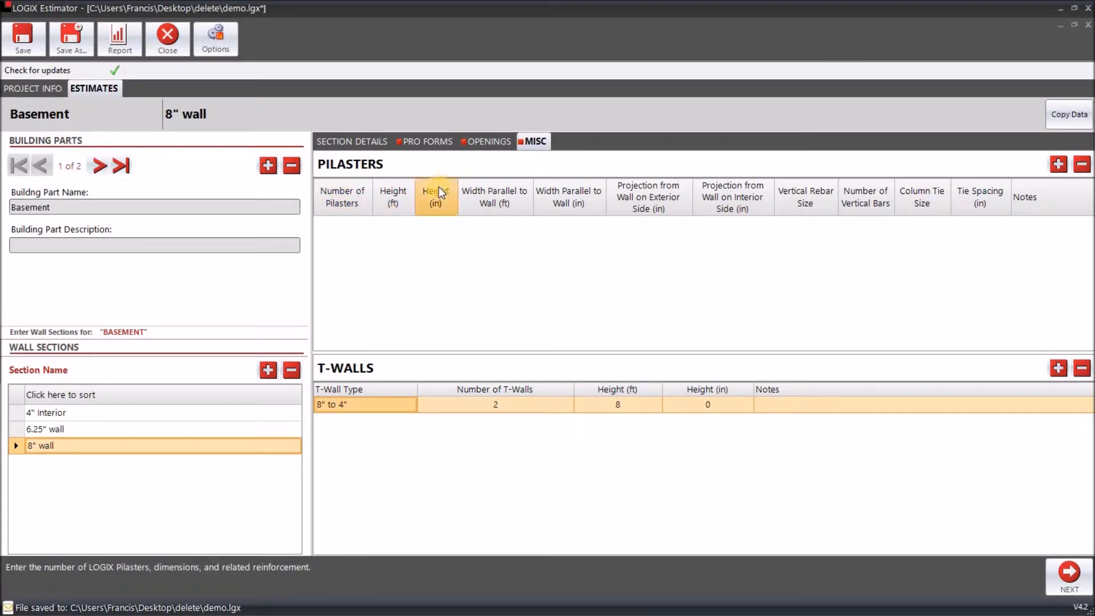
click(1069, 573)
click(1069, 573)
click(1069, 573)
click(1075, 573)
click(1076, 574)
click(1075, 573)
click(1075, 573)
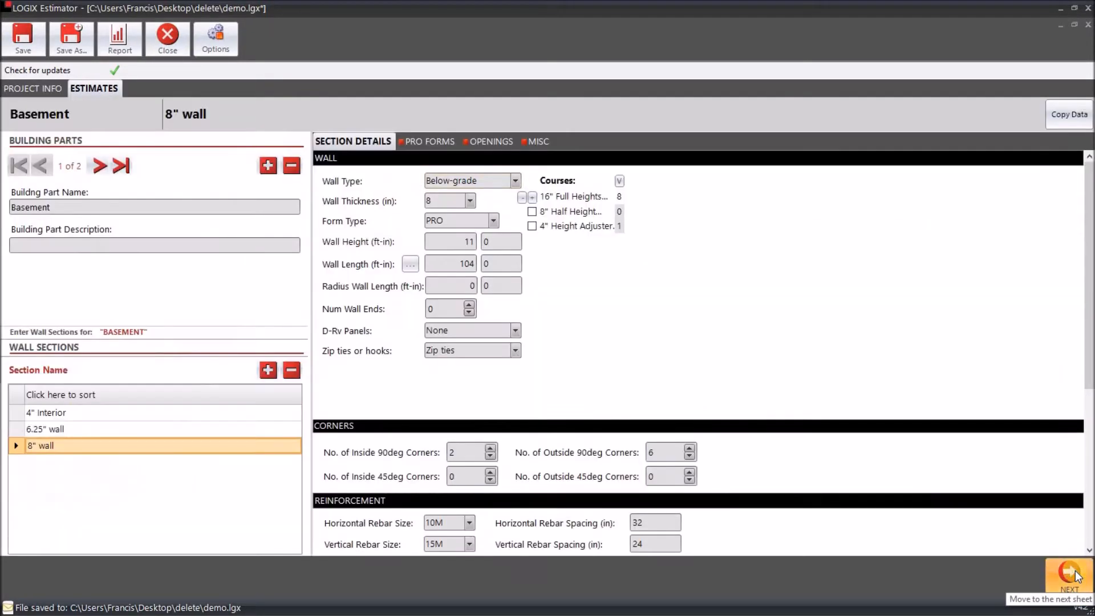
click(1075, 574)
click(372, 140)
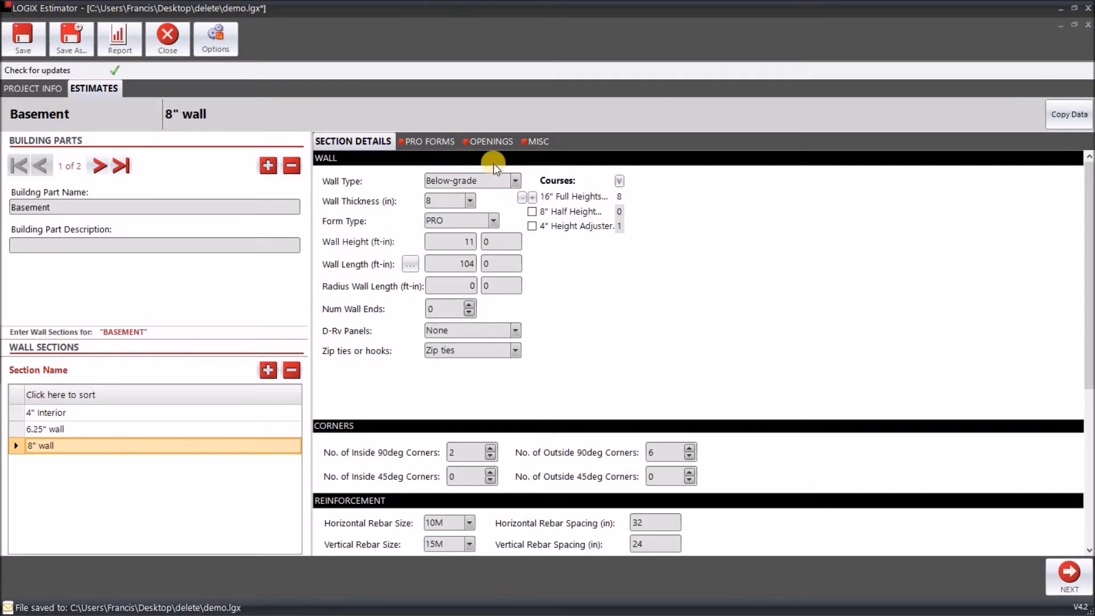
- Generate the project's estimate results from the most recent estimates and maximize the results window
click(123, 43)
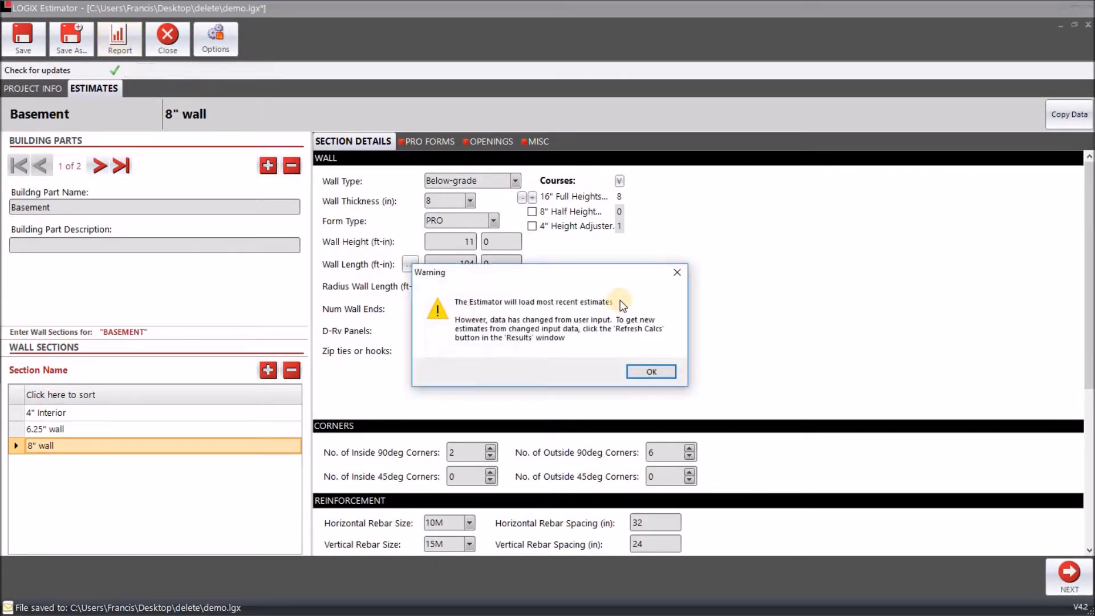
click(662, 377)
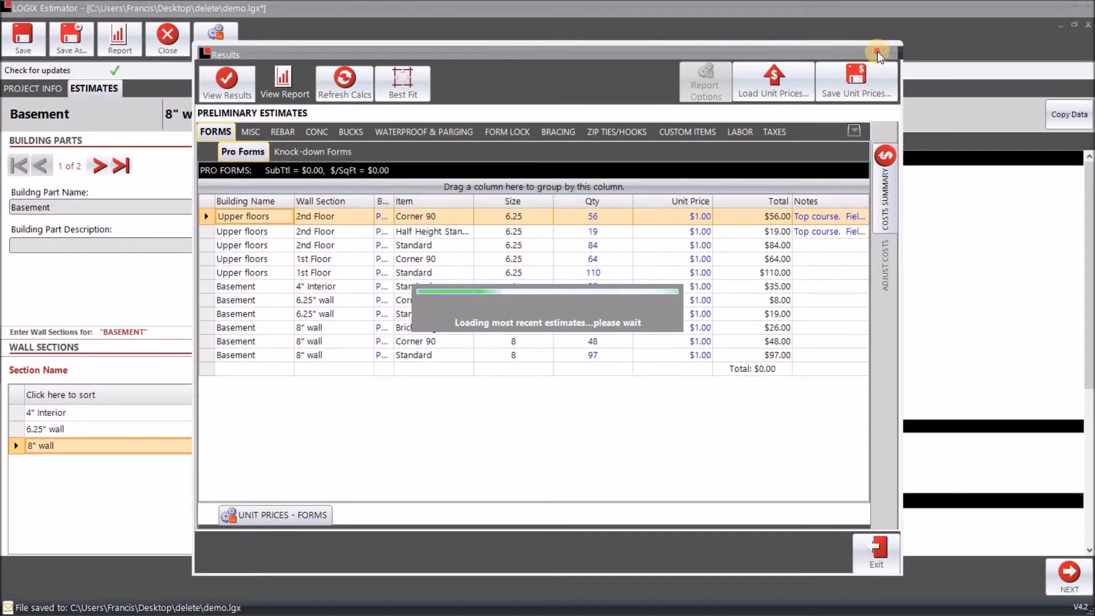
double_click(845, 49)
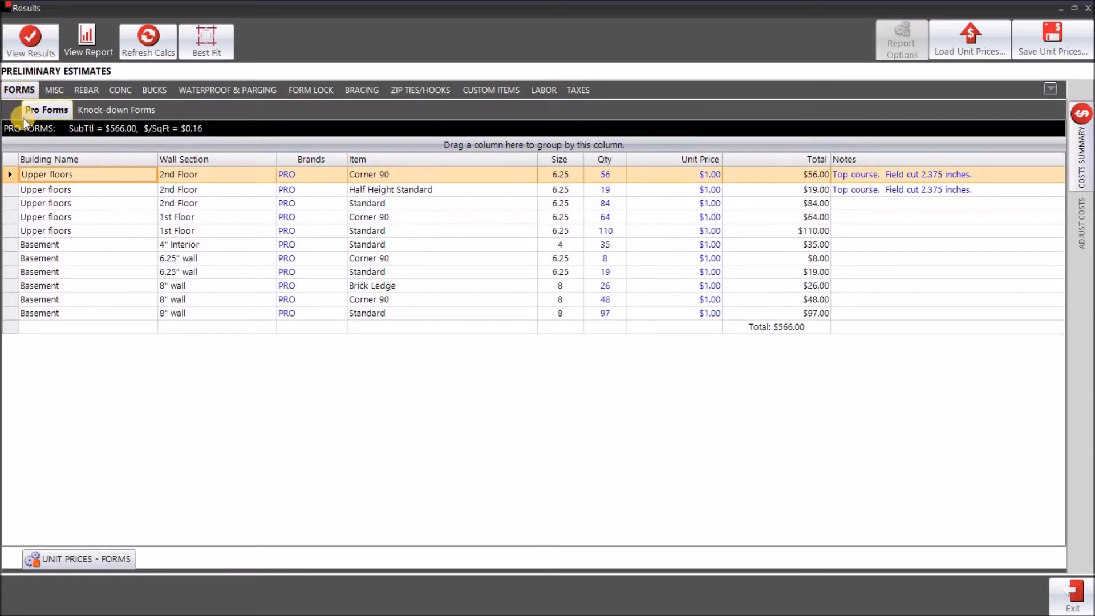
- Review the preliminary estimates for knock-down forms, miscellaneous forms, rebar, stirrups, bucks, waterproofing and parging, and form lock
click(95, 112)
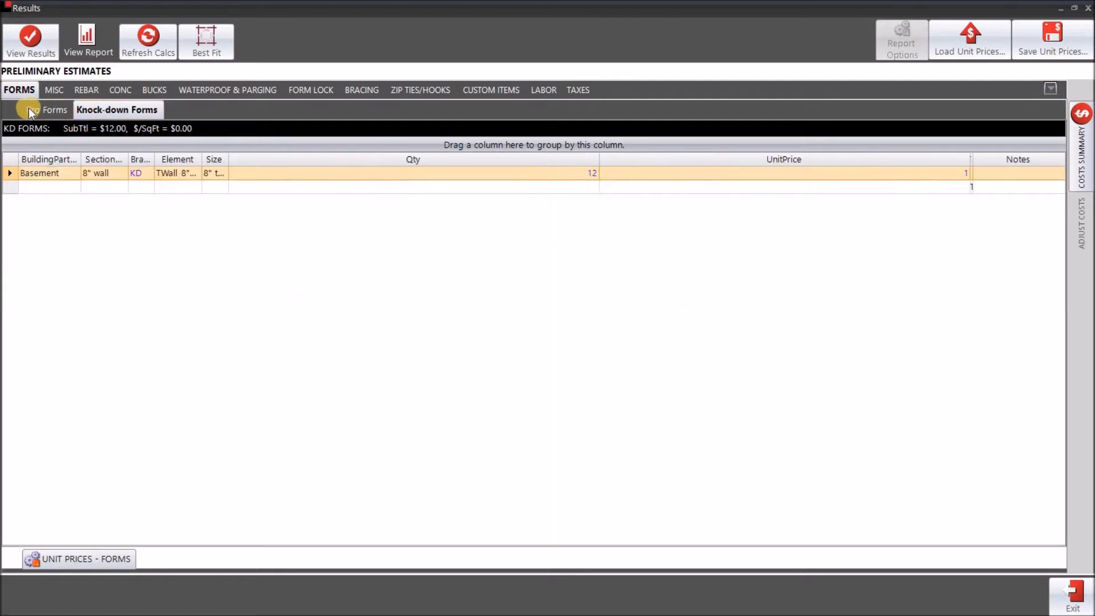
click(46, 89)
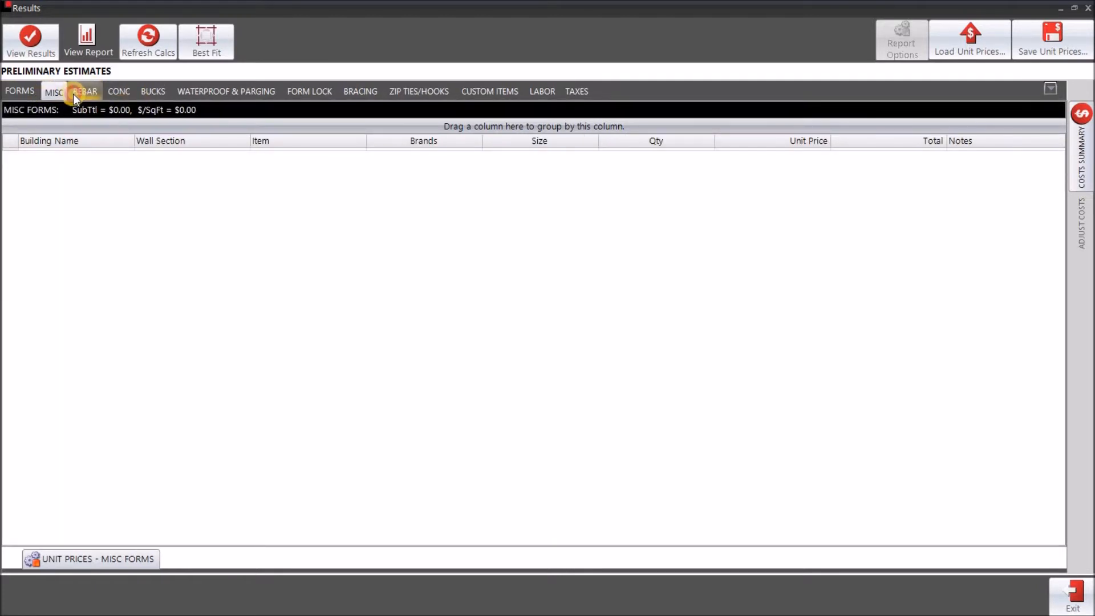
click(74, 94)
click(114, 116)
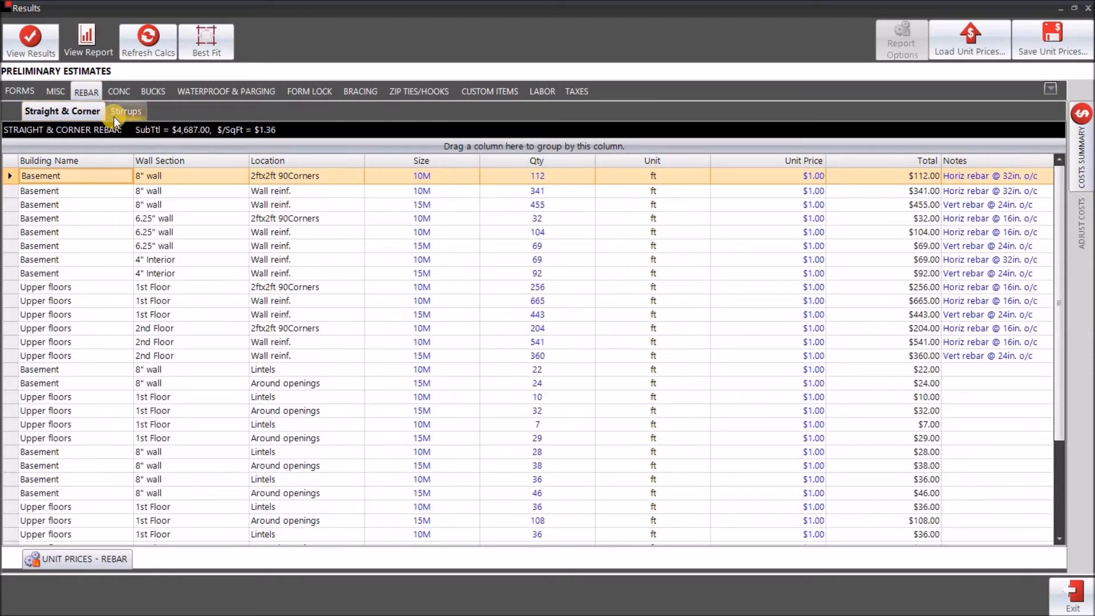
click(153, 91)
click(261, 90)
click(337, 92)
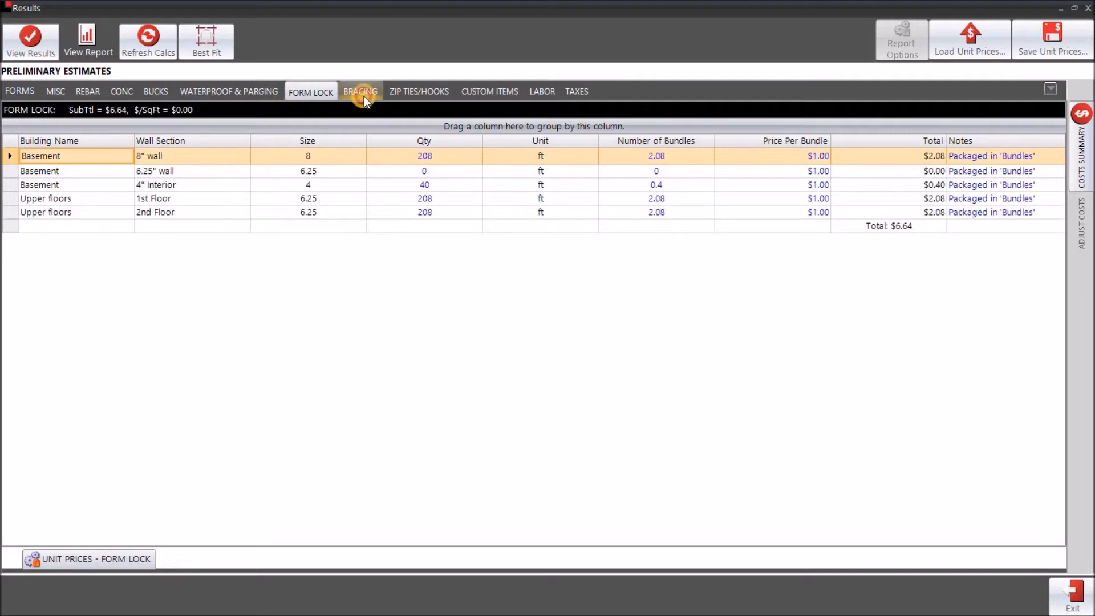
- Review the preliminary estimates for bracing, zip ties/hooks, custom items, labor and taxes
click(362, 94)
click(434, 91)
click(474, 92)
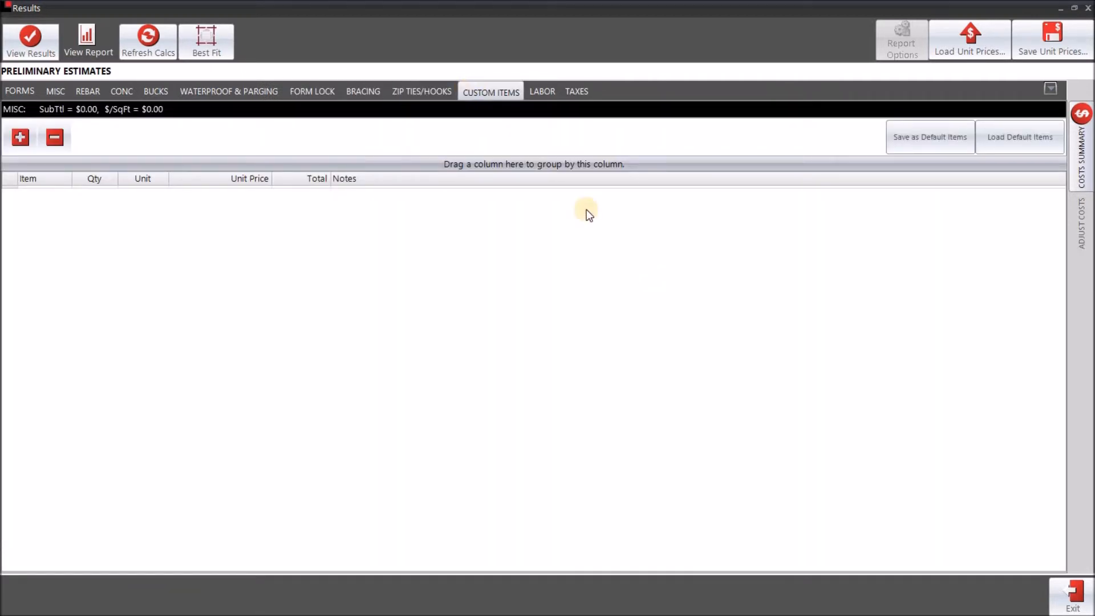
click(549, 94)
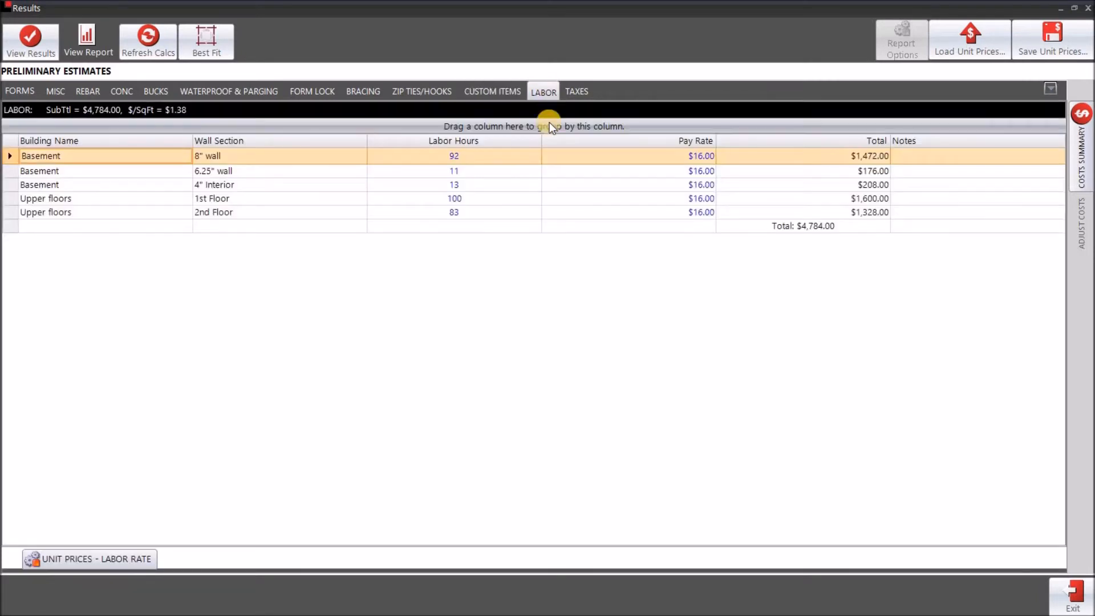
click(577, 98)
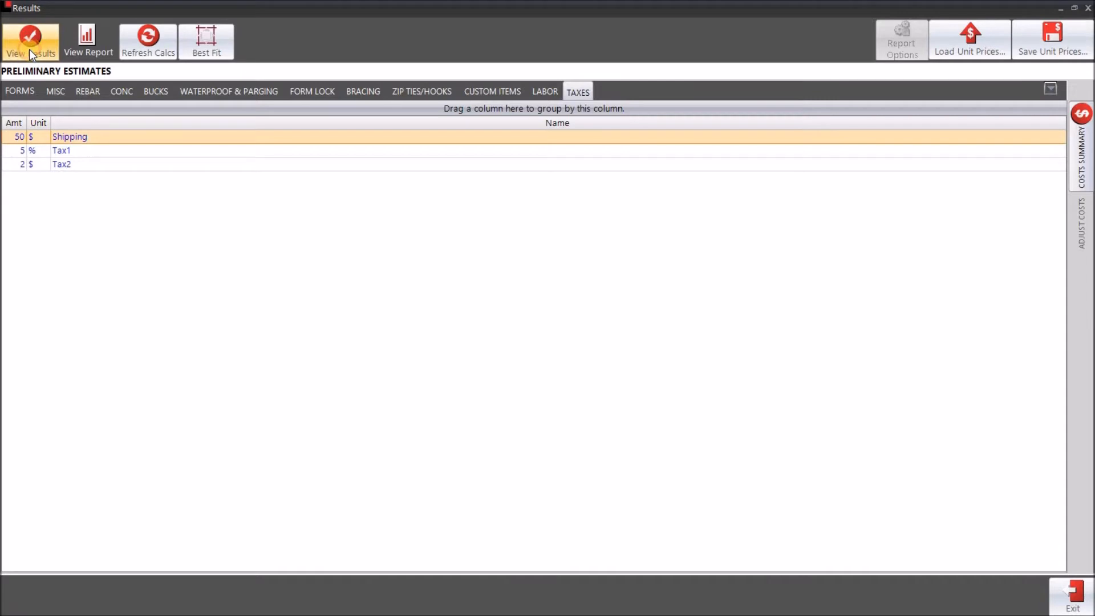
- View the report grouped by wall sections, look over its first page, and return to the results tables
click(92, 53)
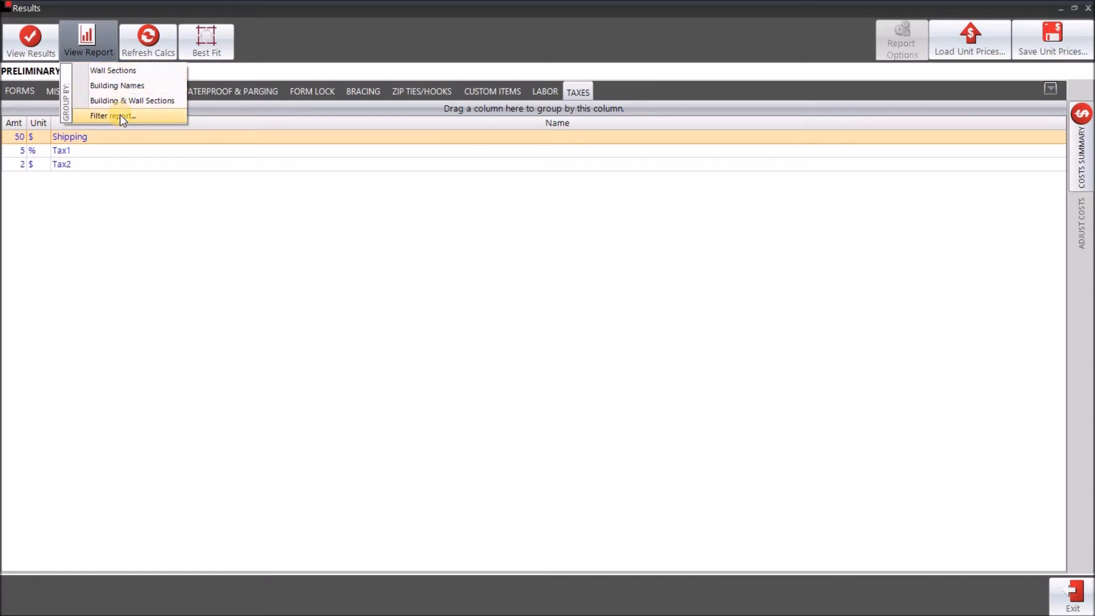
click(121, 72)
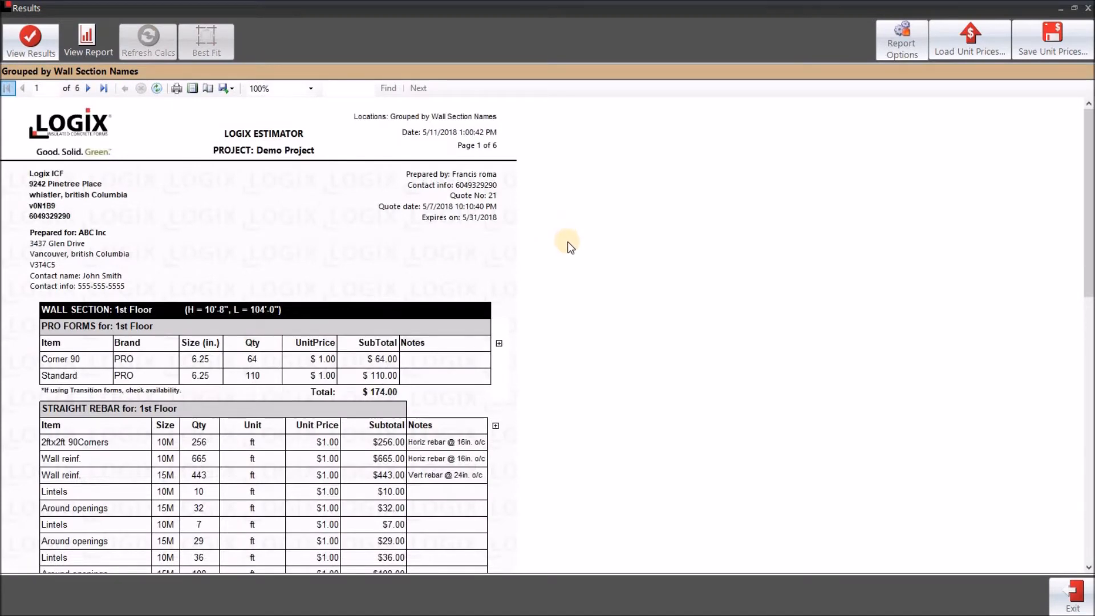
scroll(623, 403, down, 3)
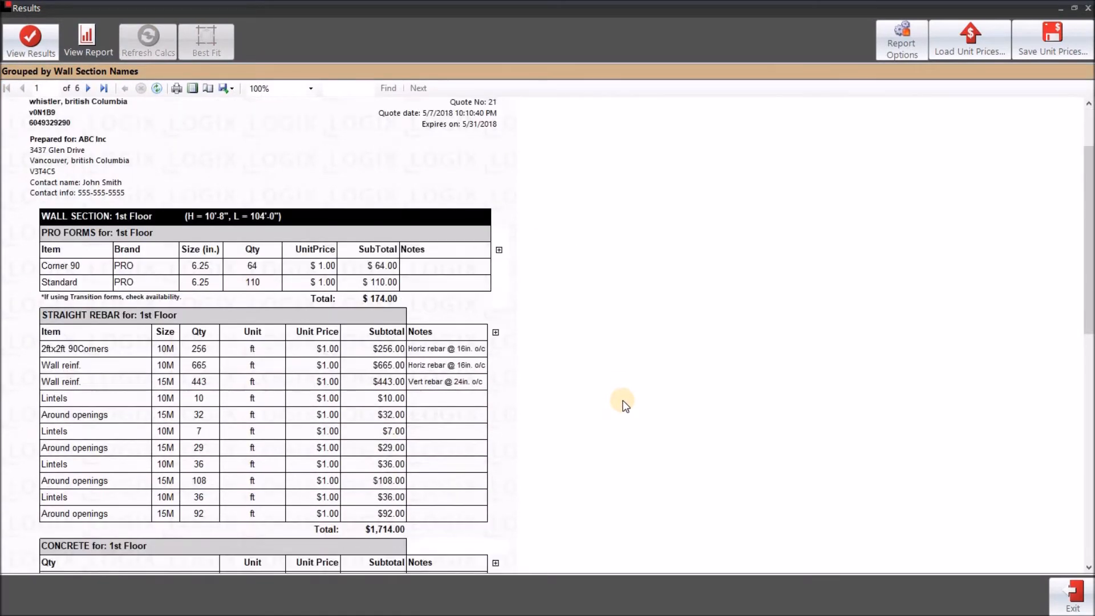
scroll(624, 403, up, 3)
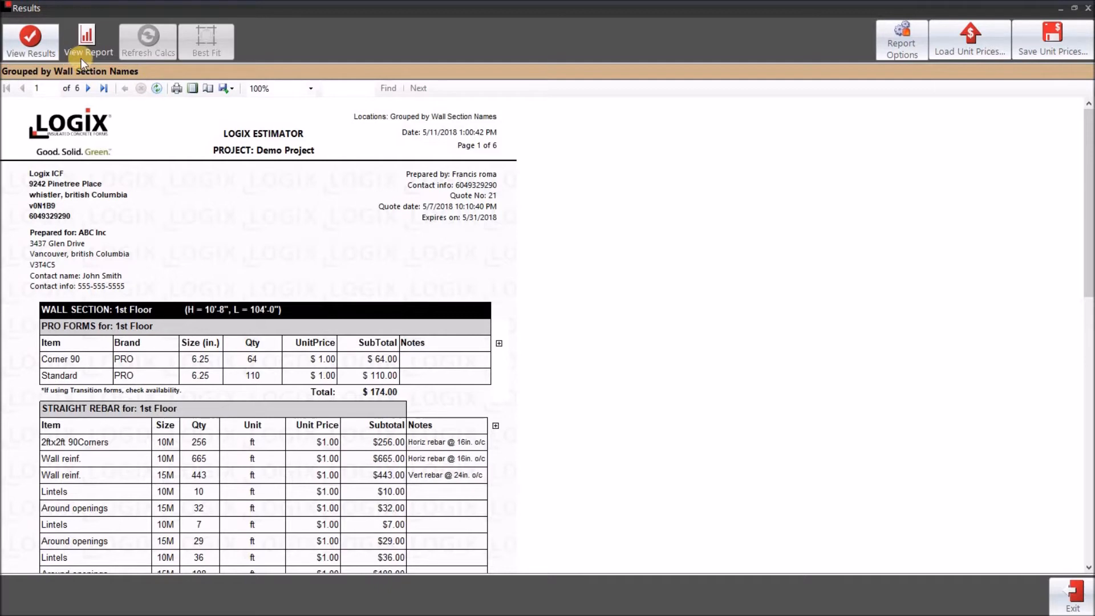
click(42, 51)
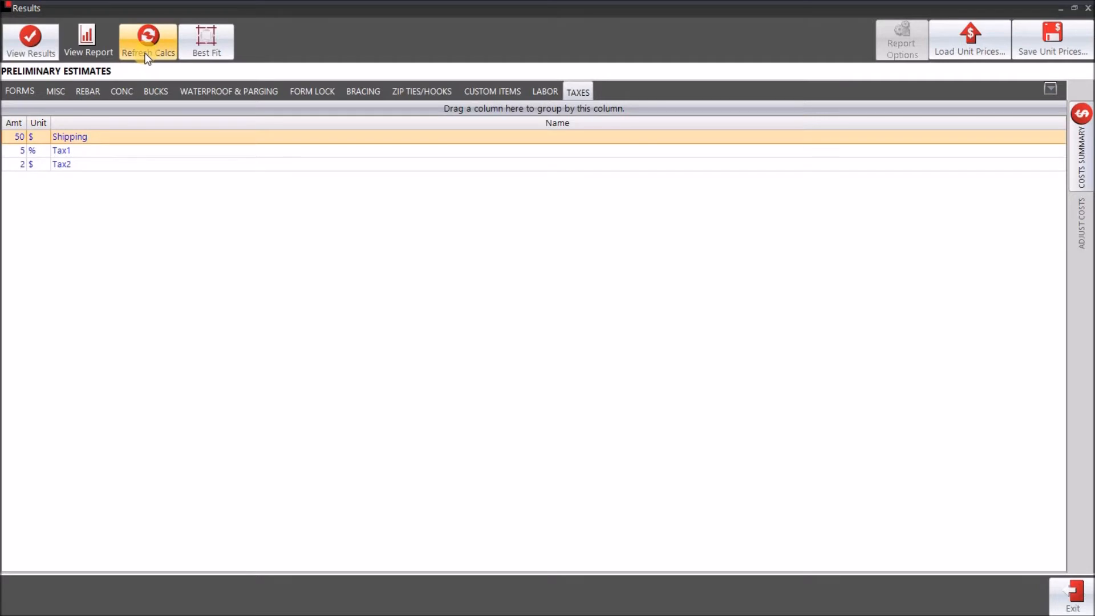
- Resize the columns of the Taxes and Knock-down Forms tables for best fit
click(335, 479)
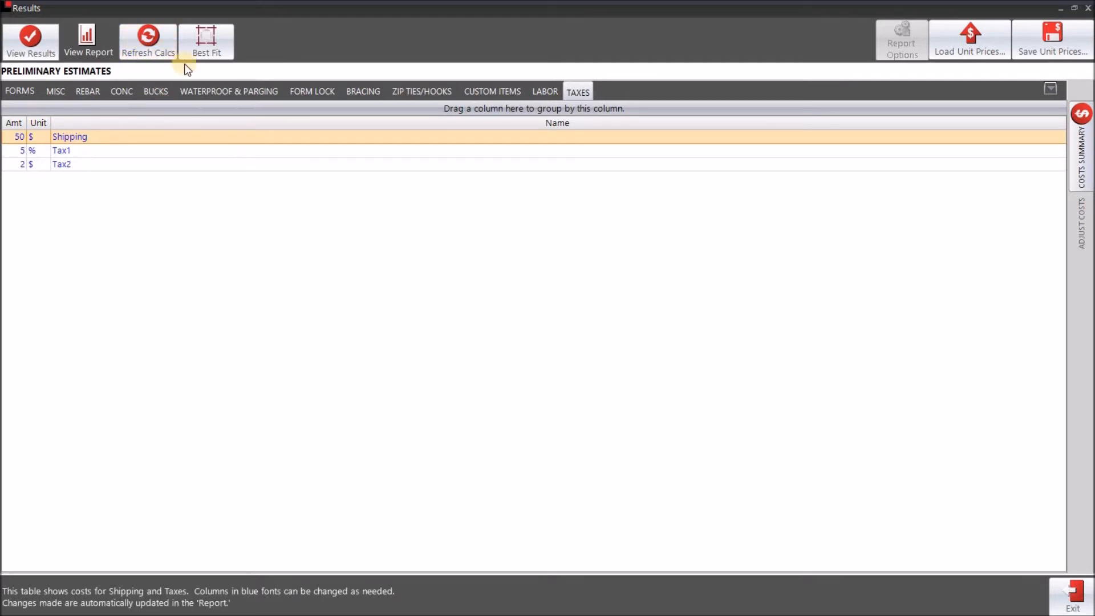
click(202, 57)
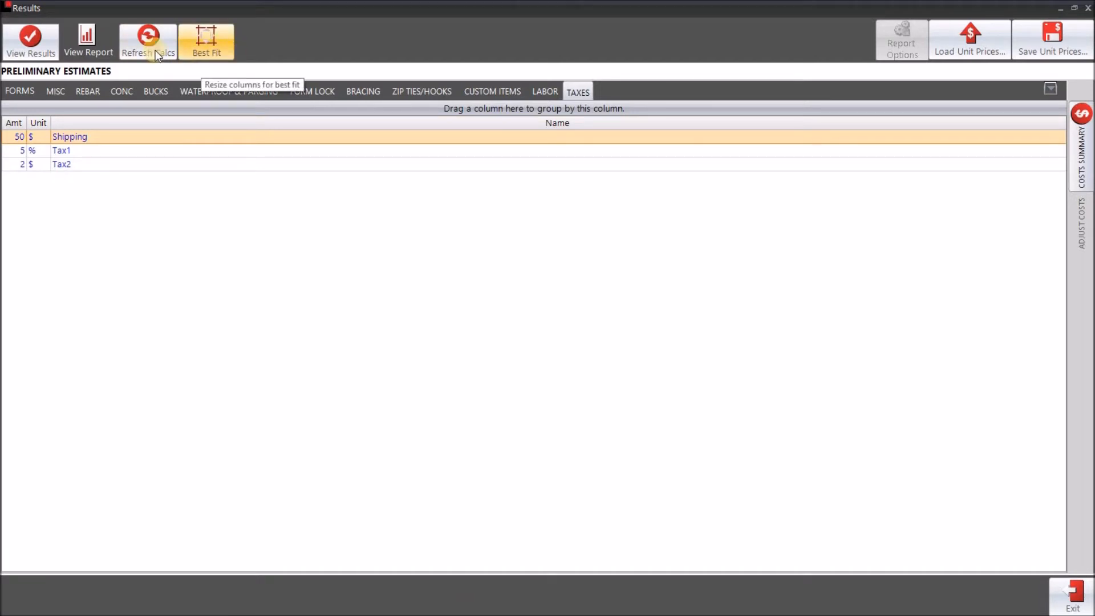
click(17, 91)
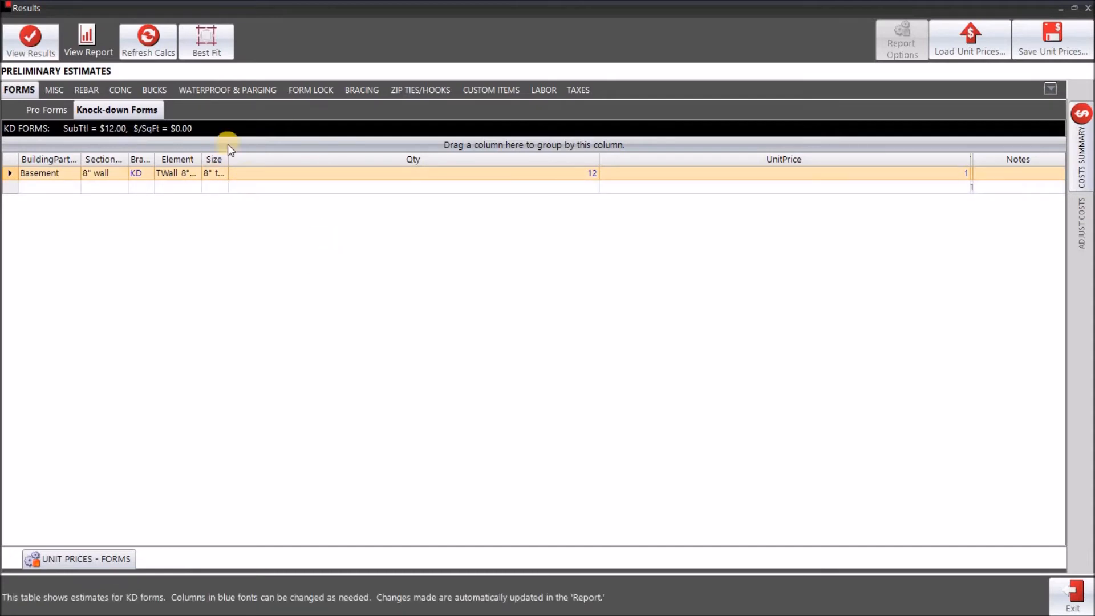
double_click(228, 161)
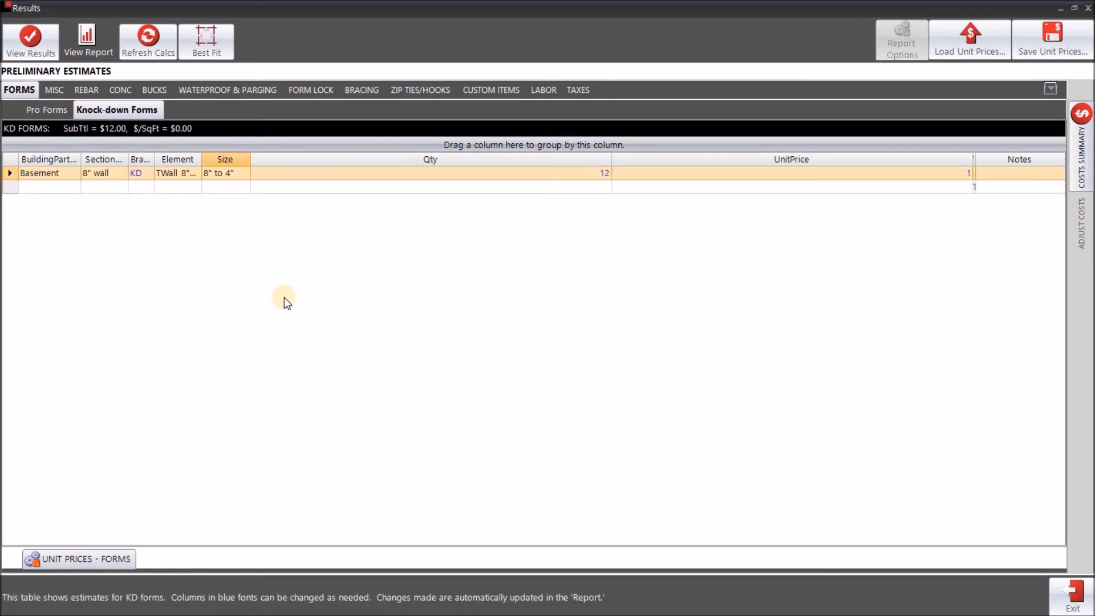
click(197, 41)
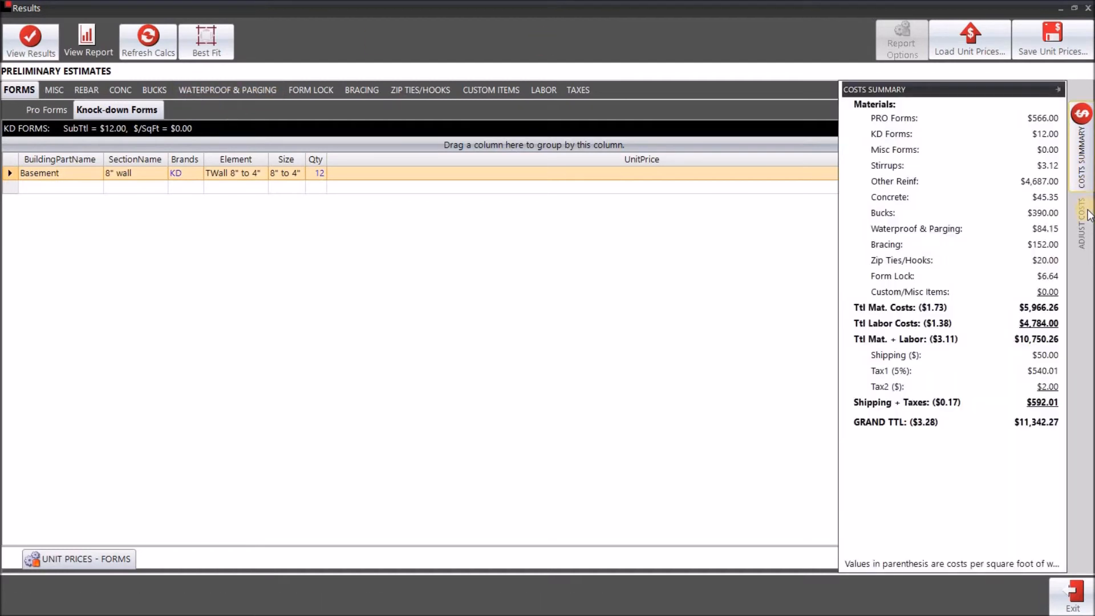
- Examine the costs summary and the cost adjustment options, including the % and $ choices for the markup
mouse_move(1089, 216)
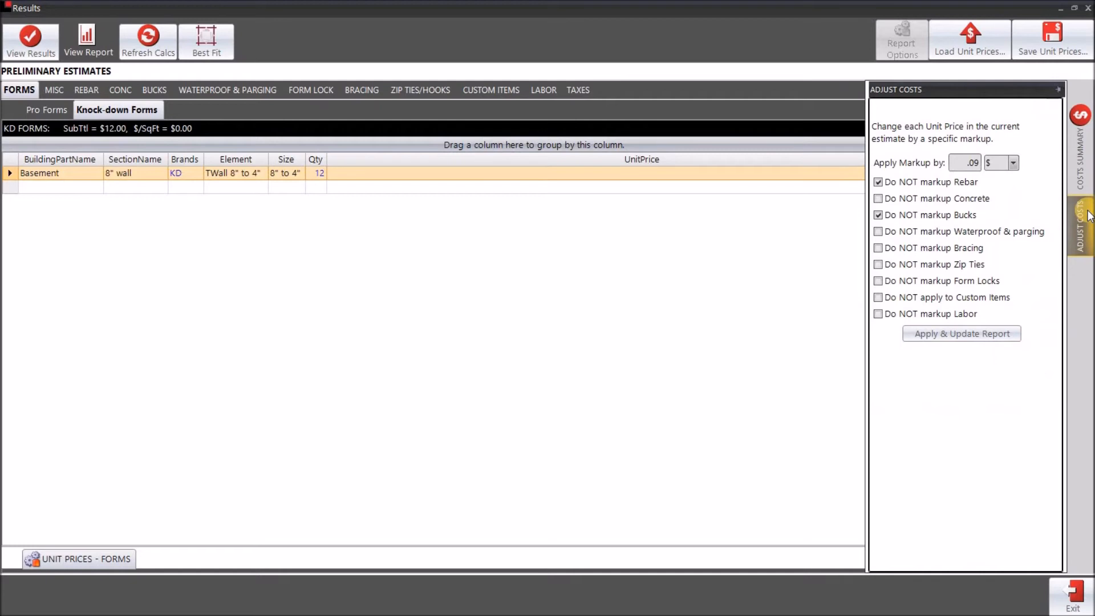
mouse_move(1085, 181)
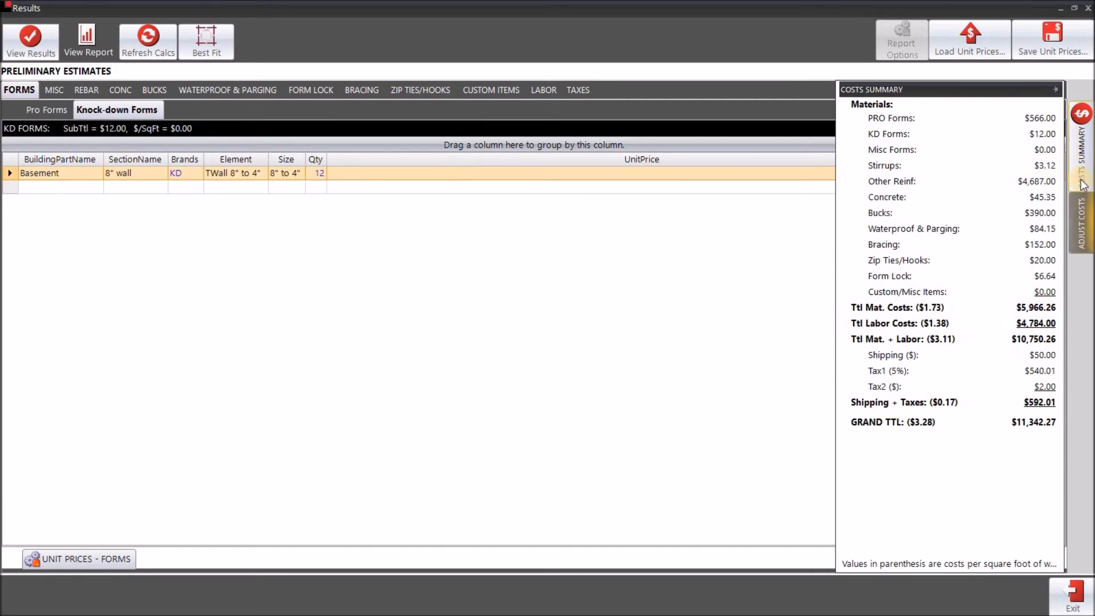
click(1081, 224)
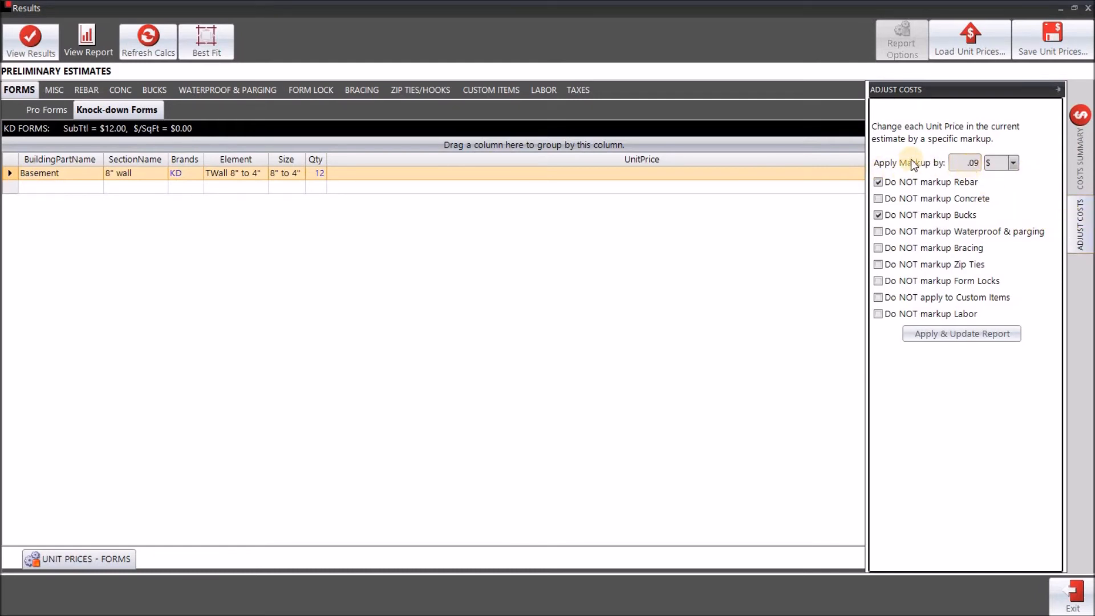
click(1013, 164)
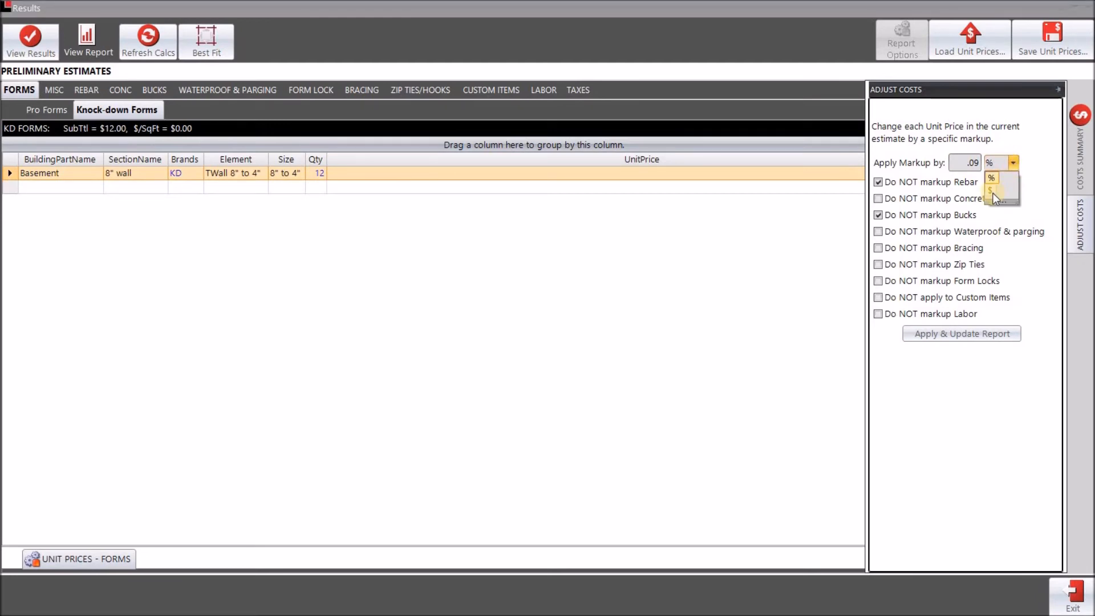
click(937, 175)
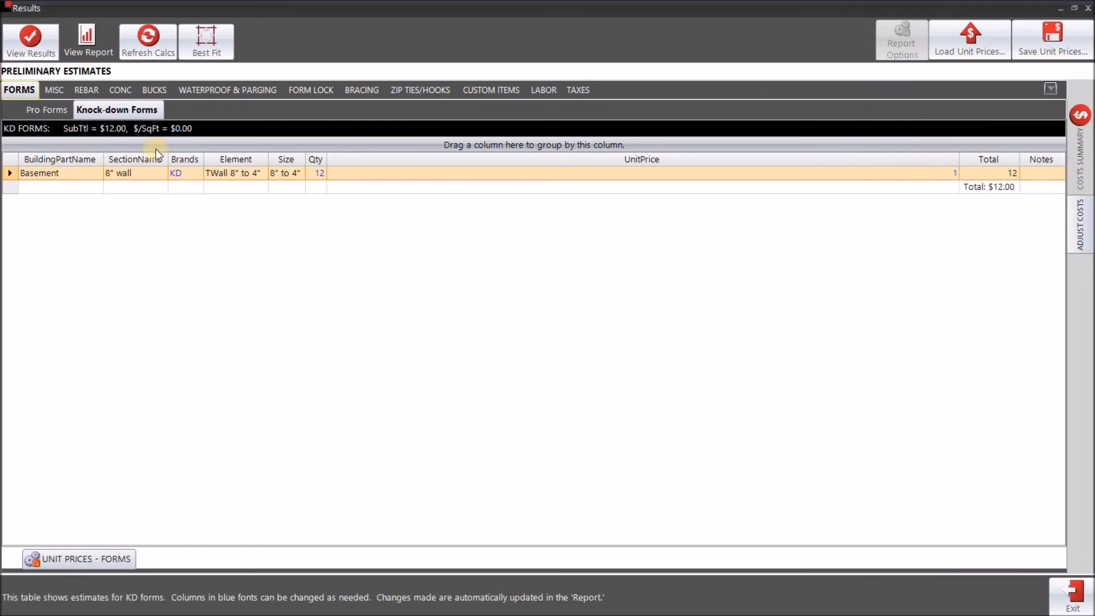
- Examine the Pro Forms estimates and the unit prices for forms, and leave the results window
click(39, 107)
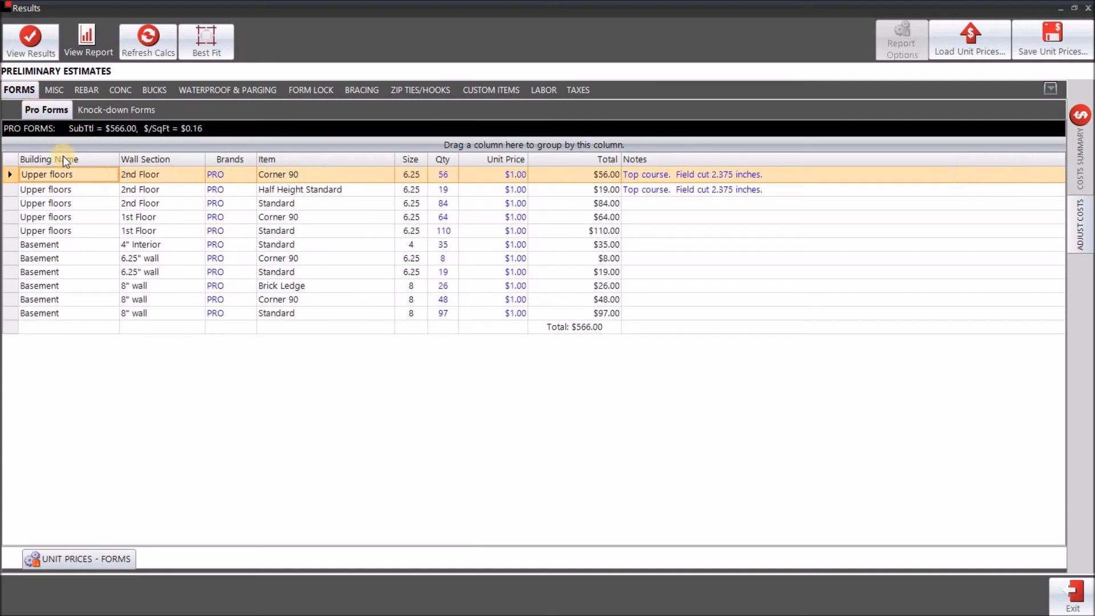
click(54, 552)
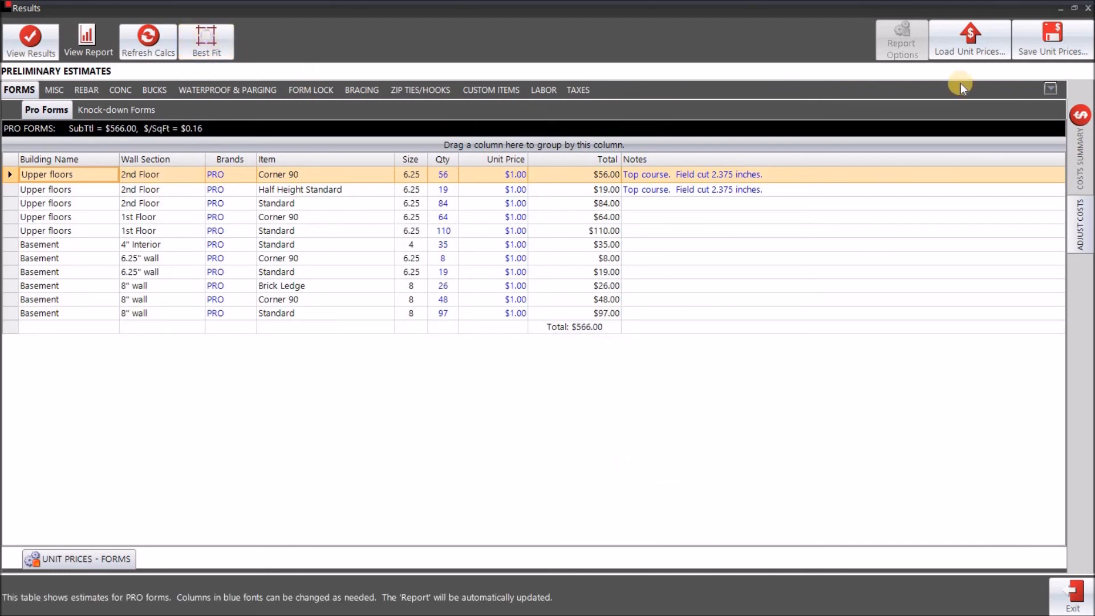
click(1055, 7)
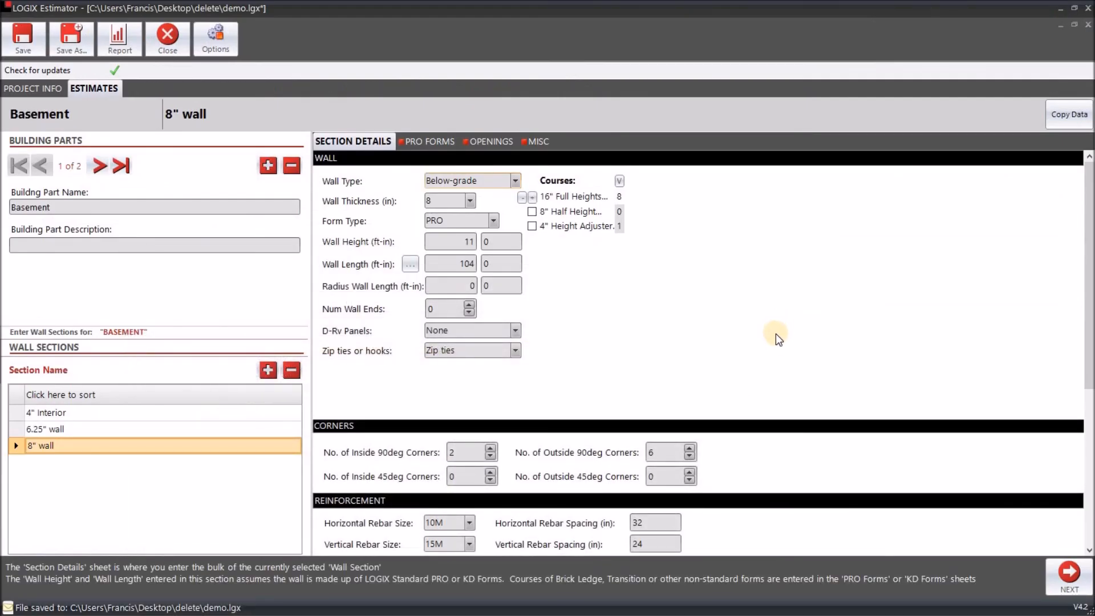